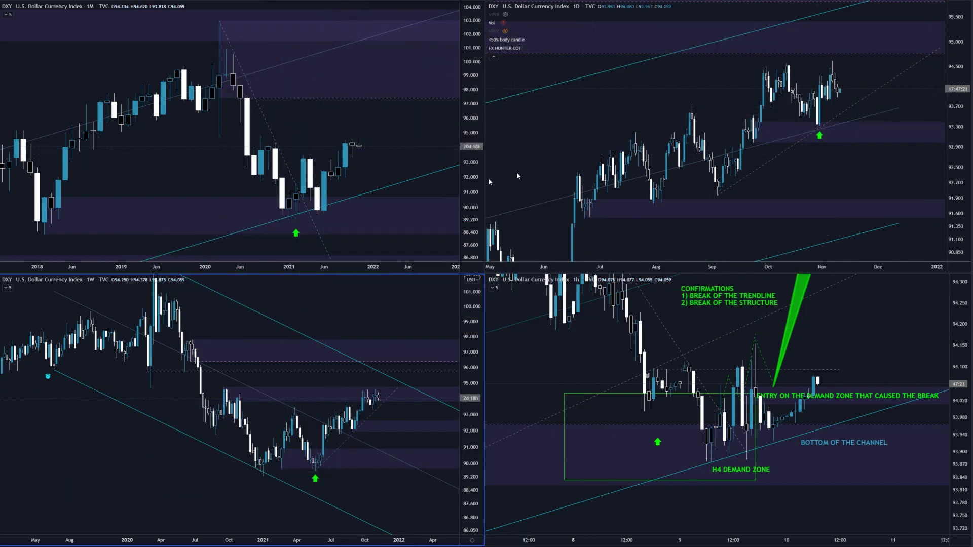
- Highlight in yellow the monthly chart's lower channel line and the horizontal levels at the demand zone's upper edge and the early-2021 high
drag(148, 260, 462, 167)
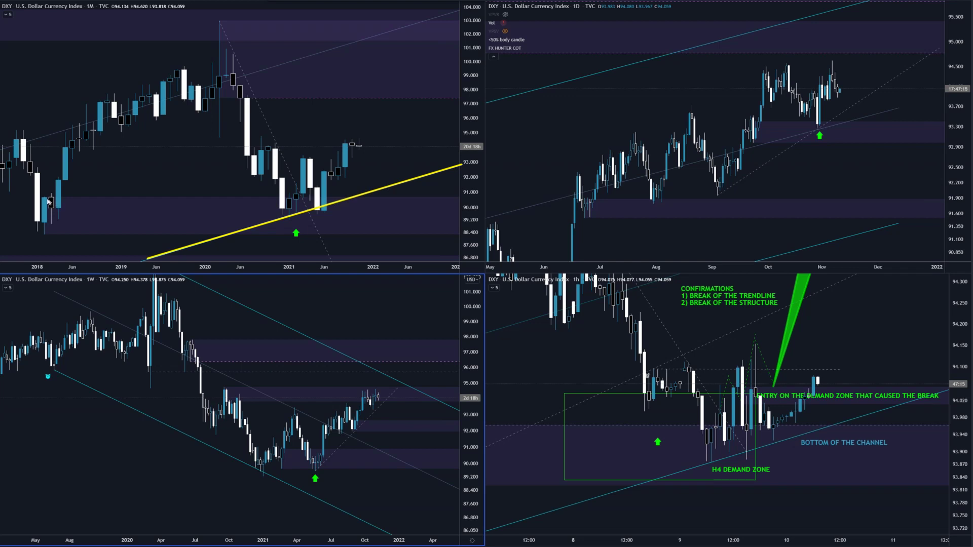
drag(47, 197, 375, 200)
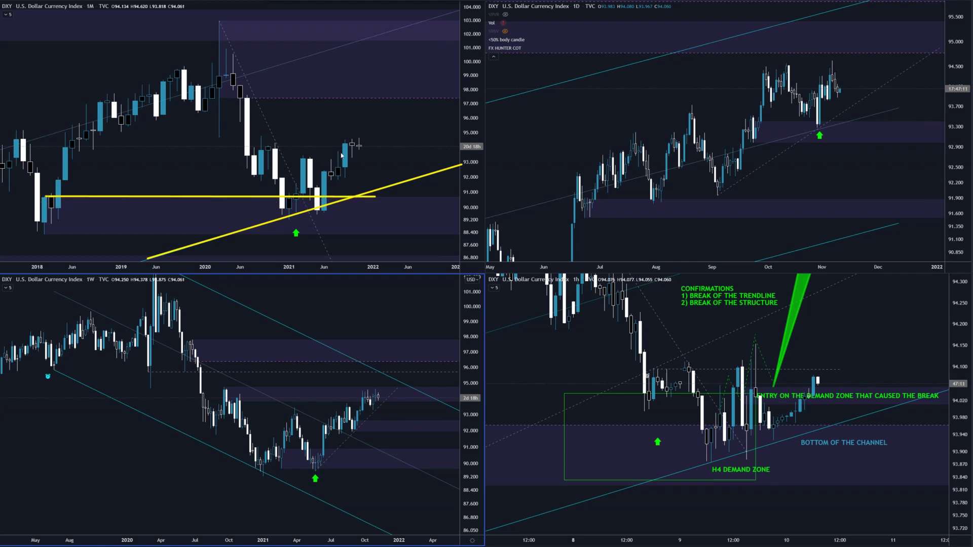
drag(289, 155, 393, 154)
- Highlight the weekly chart's descending channel and supply zone's lower edge, sketching a rise into their crossing followed by a drop
drag(53, 371, 361, 518)
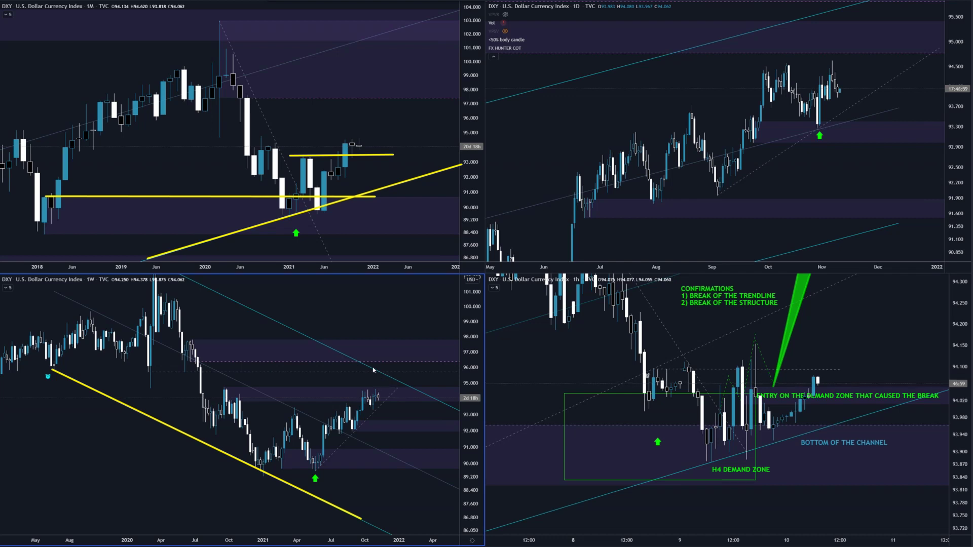
drag(329, 345, 450, 405)
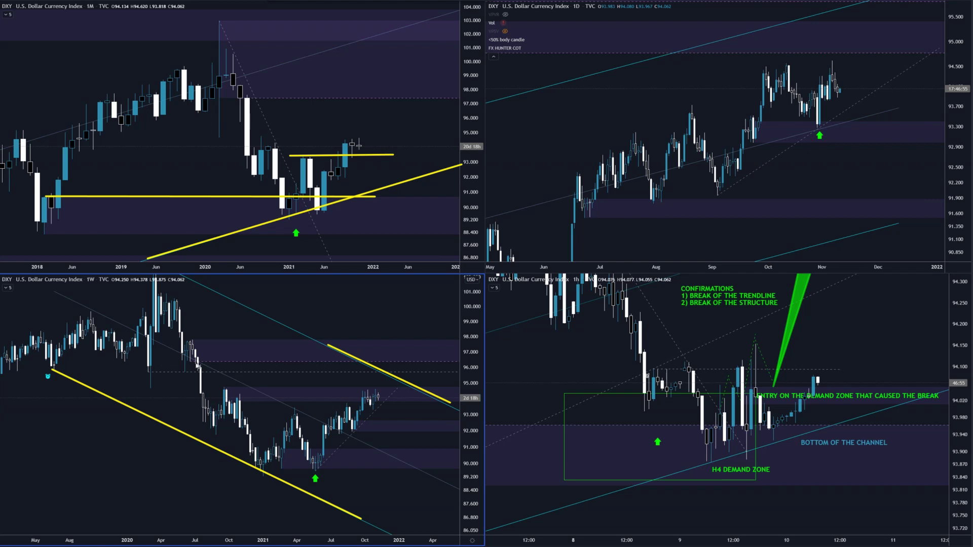
drag(190, 362, 459, 363)
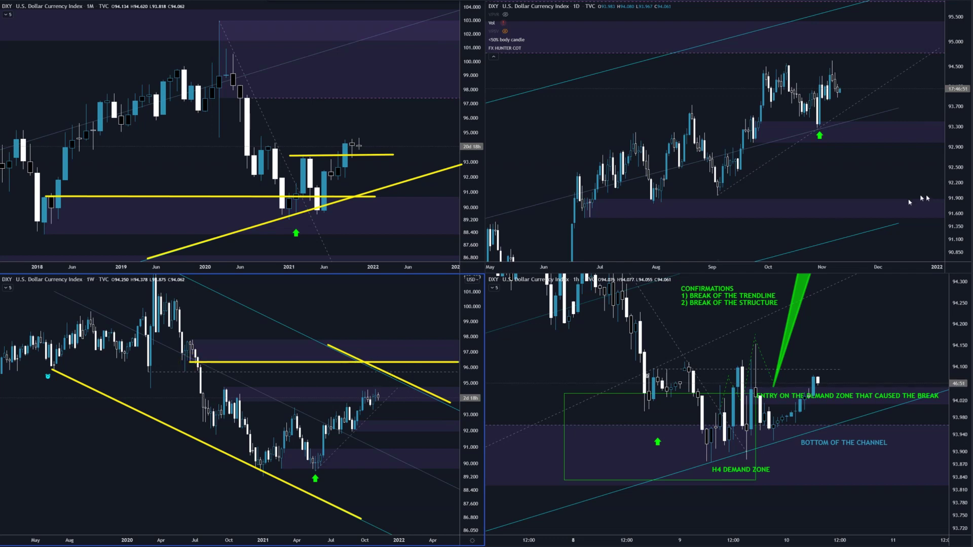
mouse_move(389, 358)
mouse_down()
mouse_move(418, 373)
mouse_move(388, 356)
mouse_move(385, 387)
mouse_move(399, 366)
mouse_move(405, 405)
mouse_move(412, 398)
mouse_up()
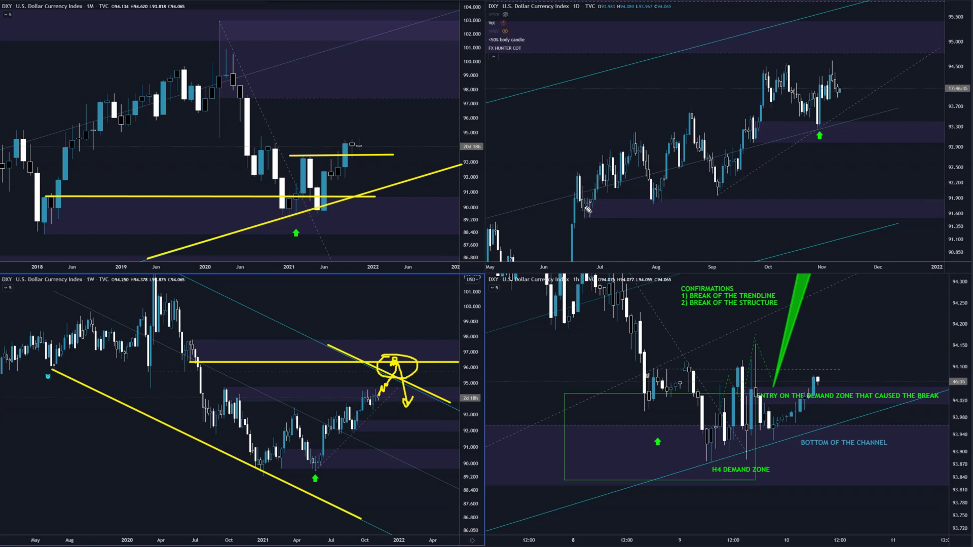
- Mark the daily chart's two demand zones and the rising trendline through its lows, with a short dash beside the weekly highs
mouse_move(590, 202)
mouse_down()
mouse_move(580, 216)
mouse_move(603, 167)
mouse_up()
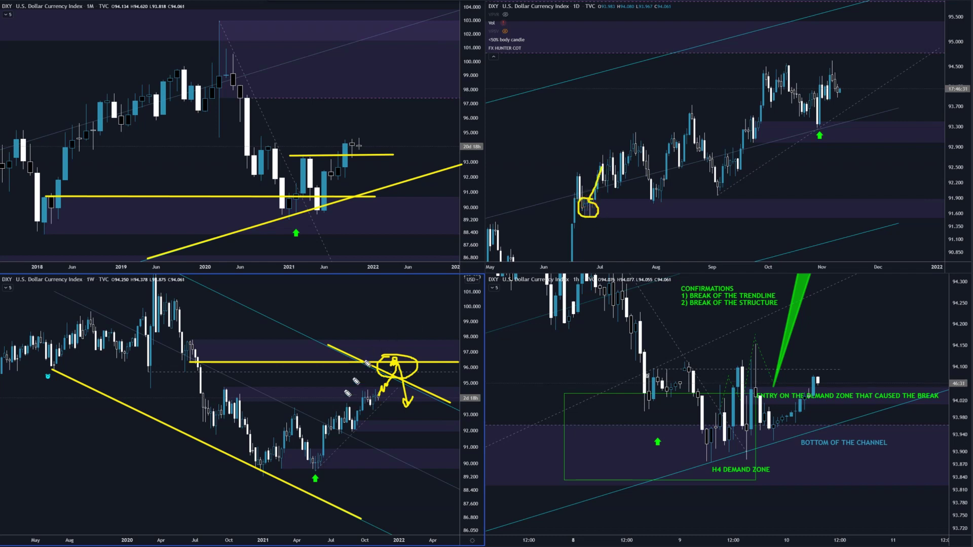
drag(346, 404, 359, 400)
drag(590, 200, 810, 199)
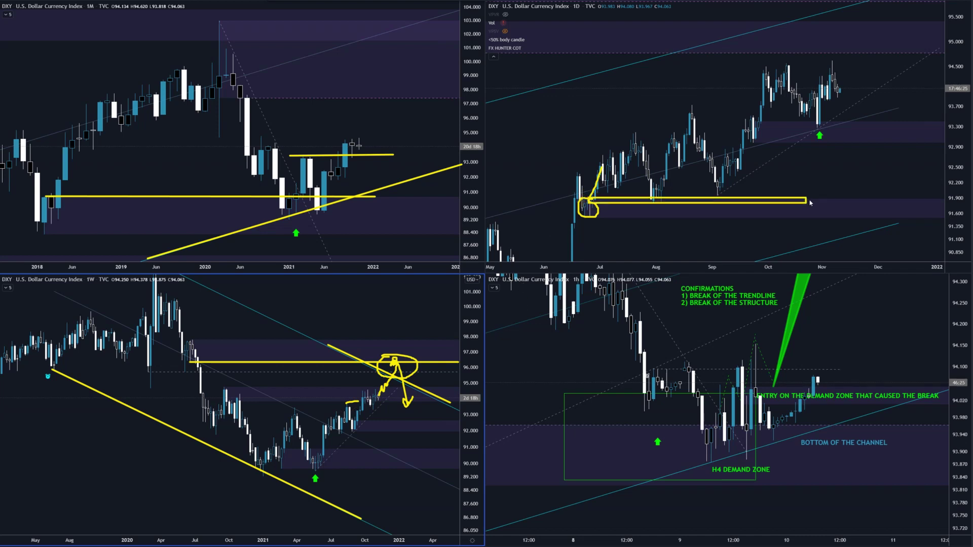
mouse_move(655, 209)
mouse_down()
mouse_move(657, 221)
mouse_move(664, 208)
mouse_up()
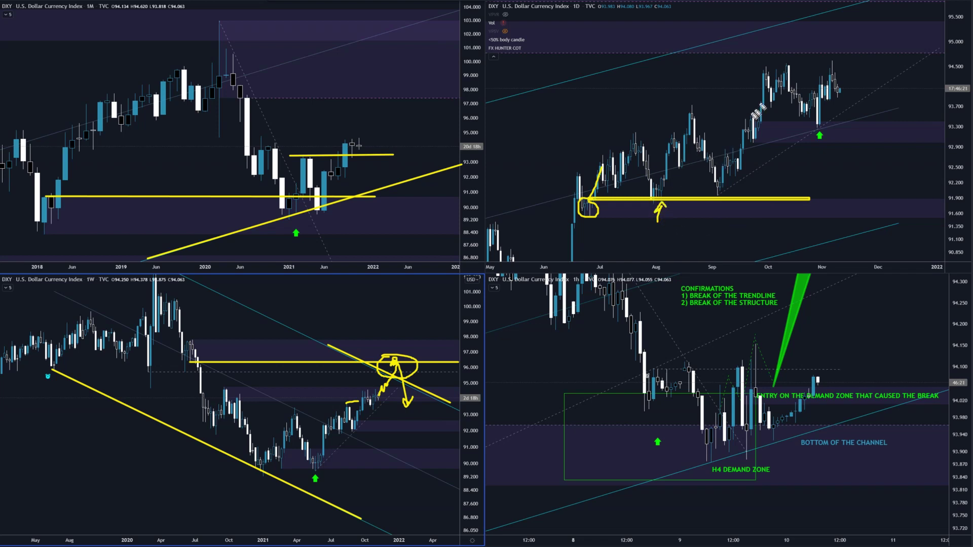
drag(753, 121, 876, 125)
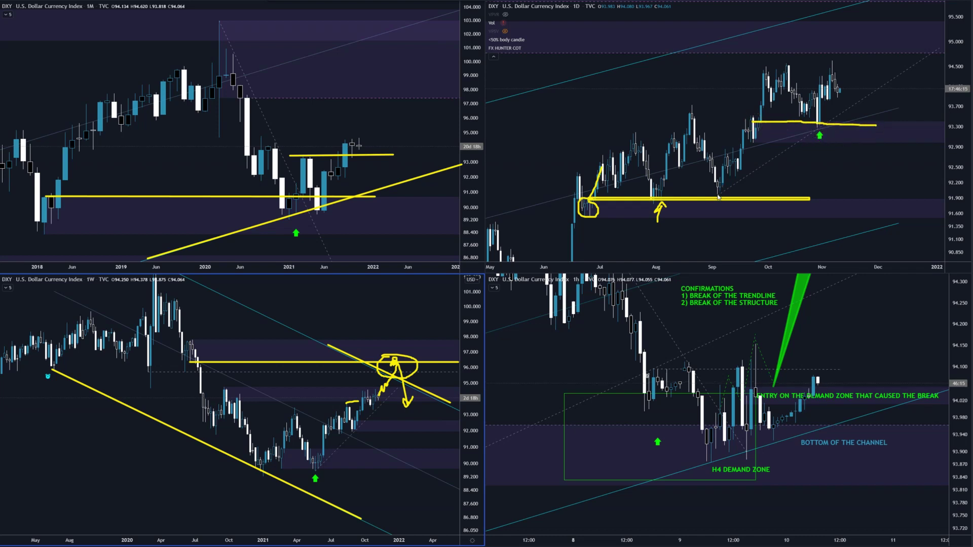
drag(717, 194, 895, 79)
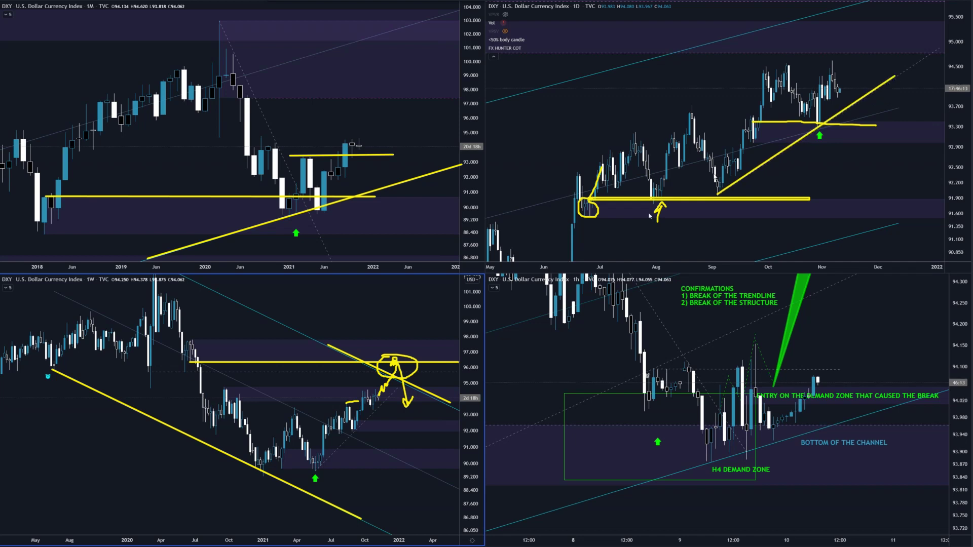
- Trace the weekly rising trendline plus the monthly falling trendline and supply level, and clear all yellow markings
drag(315, 477, 390, 396)
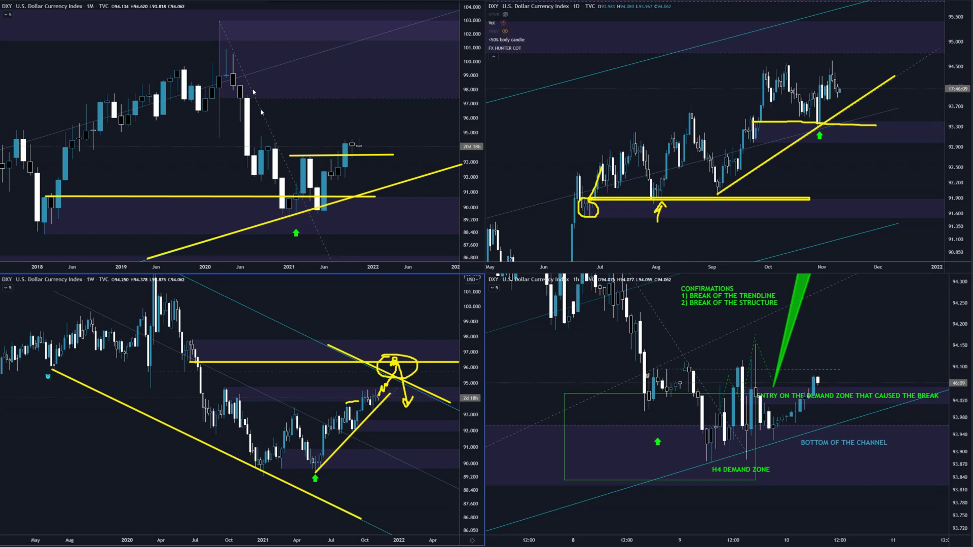
drag(219, 23, 323, 246)
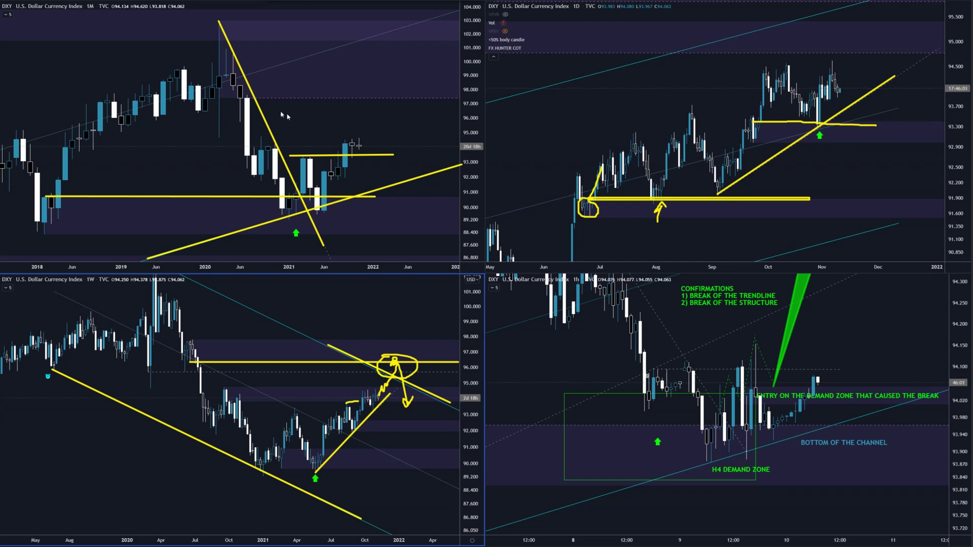
drag(252, 96, 459, 99)
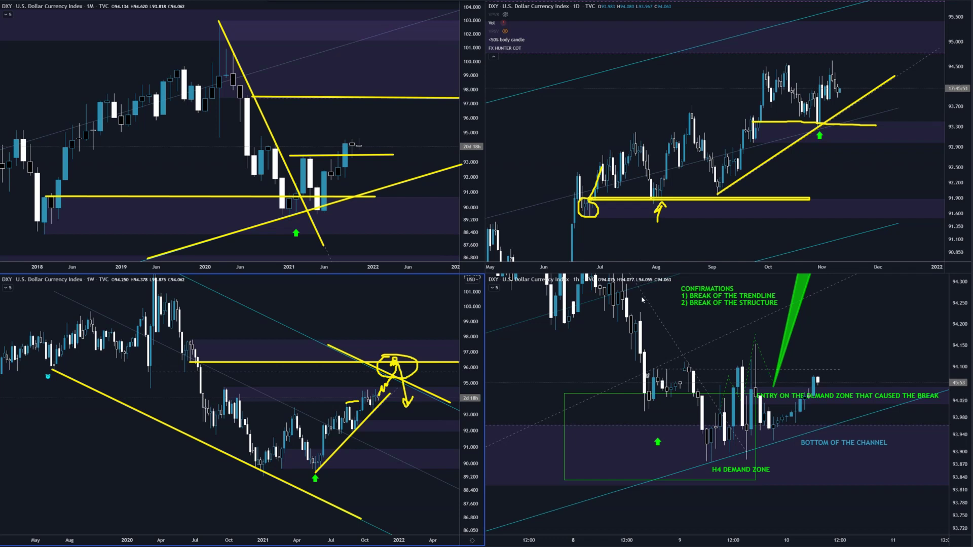
key(Escape)
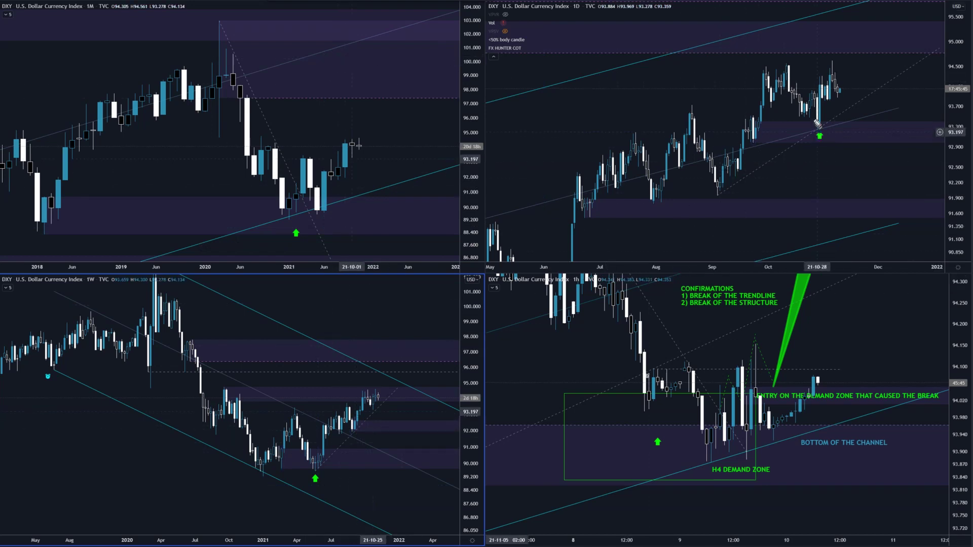
- Circle the late-October low on the daily demand zone, underline the supply zone's lower edge above price, and clear the markings
key(ctrl+2)
mouse_move(818, 117)
mouse_down()
mouse_move(819, 133)
mouse_move(817, 117)
mouse_up()
drag(825, 52, 870, 54)
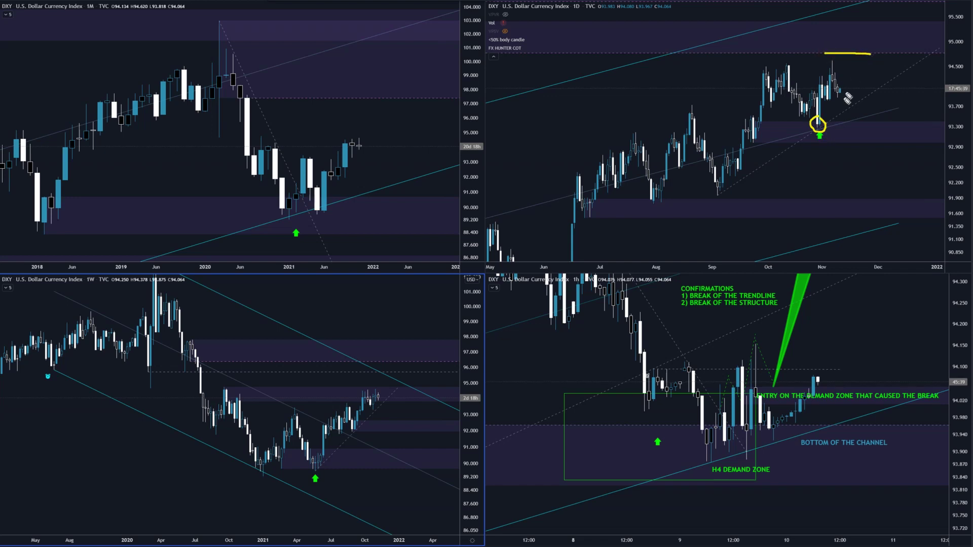
mouse_move(871, 2)
mouse_down()
mouse_move(866, 16)
mouse_move(873, 5)
mouse_up()
key(Escape)
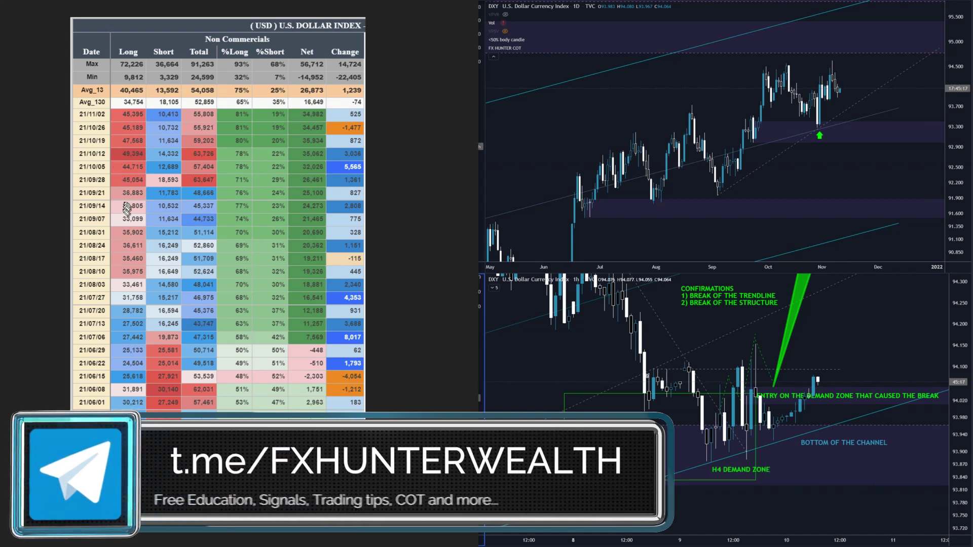
- Circle the June–July Long values and June Short values in the USD COT table, trace the Long column upward and underline row 21/11/02
mouse_move(116, 307)
mouse_down()
mouse_move(108, 346)
mouse_move(121, 379)
mouse_move(150, 360)
mouse_move(120, 310)
mouse_up()
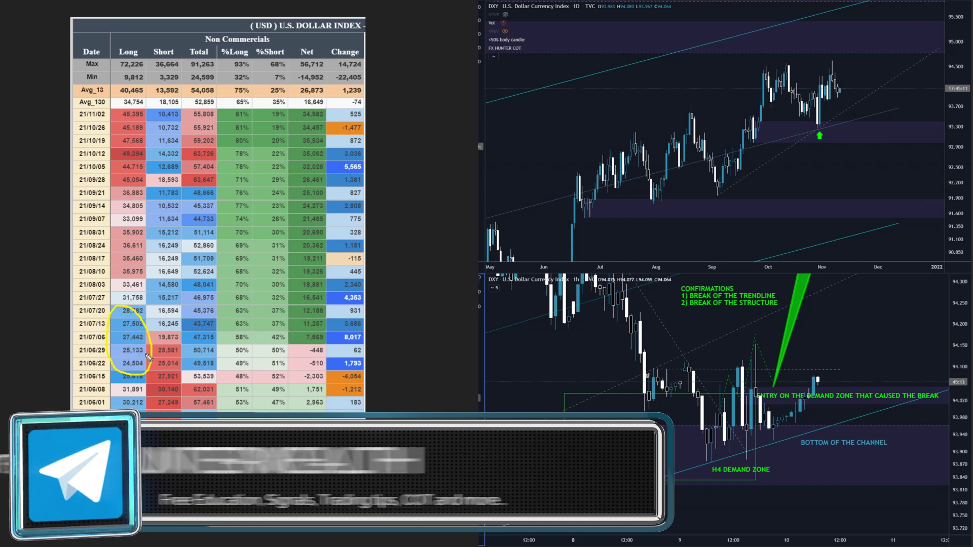
mouse_move(153, 361)
mouse_down()
mouse_move(151, 413)
mouse_move(158, 364)
mouse_up()
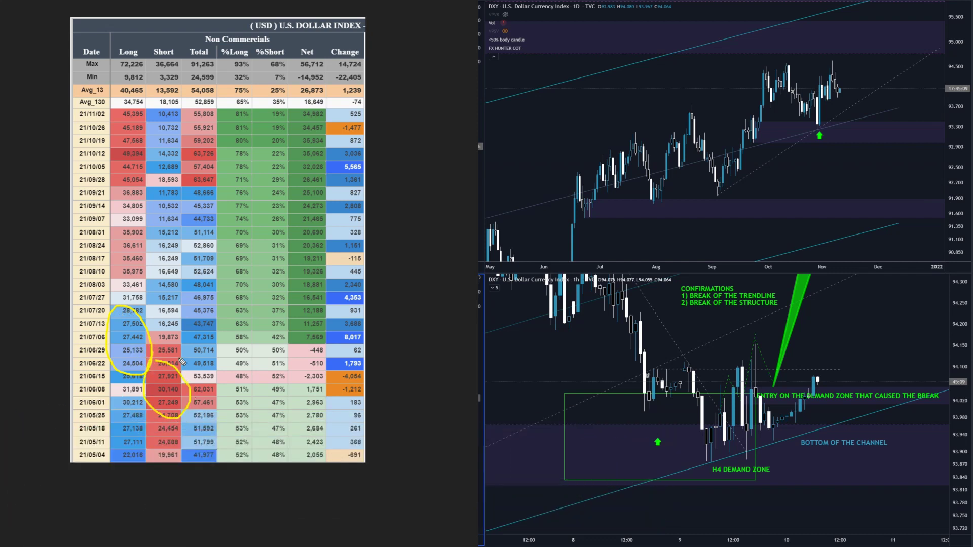
drag(138, 310, 133, 282)
drag(134, 241, 138, 163)
mouse_move(108, 120)
mouse_down()
mouse_move(143, 123)
mouse_move(145, 108)
mouse_move(127, 111)
mouse_move(178, 123)
mouse_up()
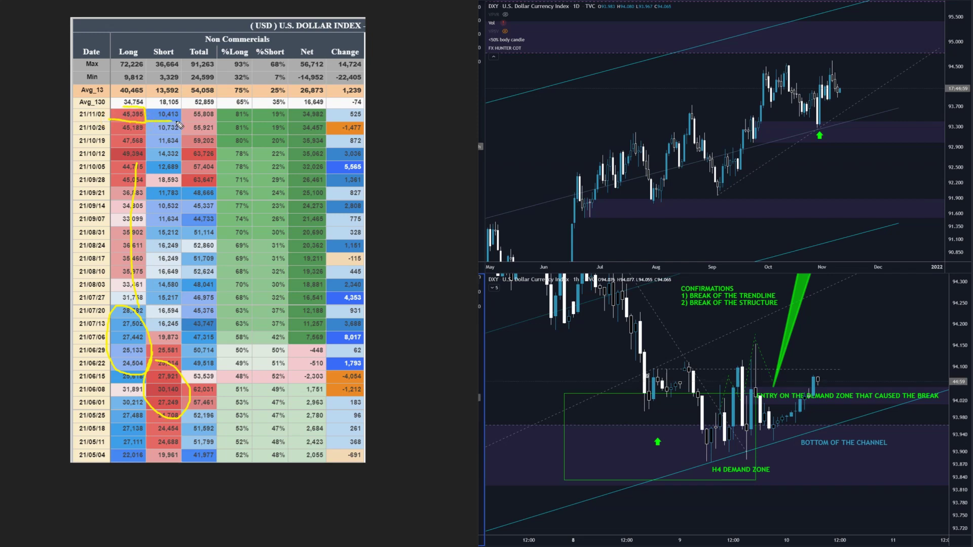
mouse_move(124, 36)
mouse_down()
mouse_move(114, 52)
mouse_move(139, 58)
mouse_move(135, 37)
mouse_up()
- Sketch freehand marks over the most recent candles on the daily chart
drag(799, 112, 808, 113)
drag(811, 104, 813, 104)
mouse_move(814, 100)
mouse_down()
mouse_move(821, 127)
mouse_move(834, 86)
mouse_up()
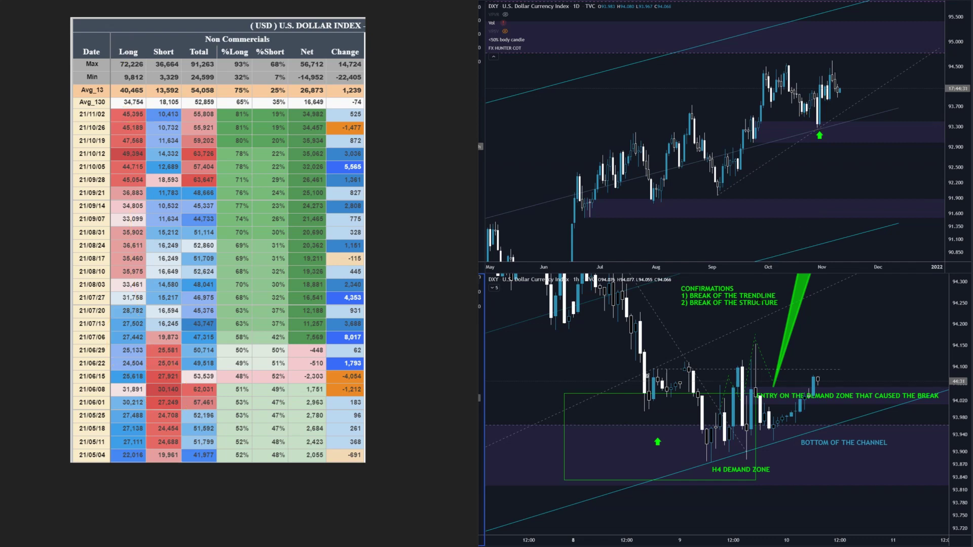
- Maximize the hourly DXY chart and rescale it to show the H4 VIEW channel and the whole green arrow
right_click(831, 330)
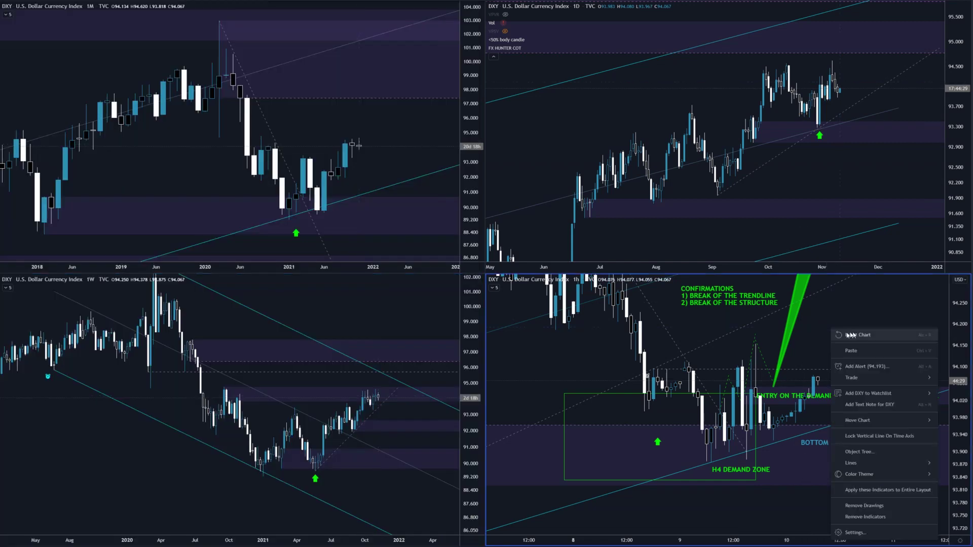
click(829, 316)
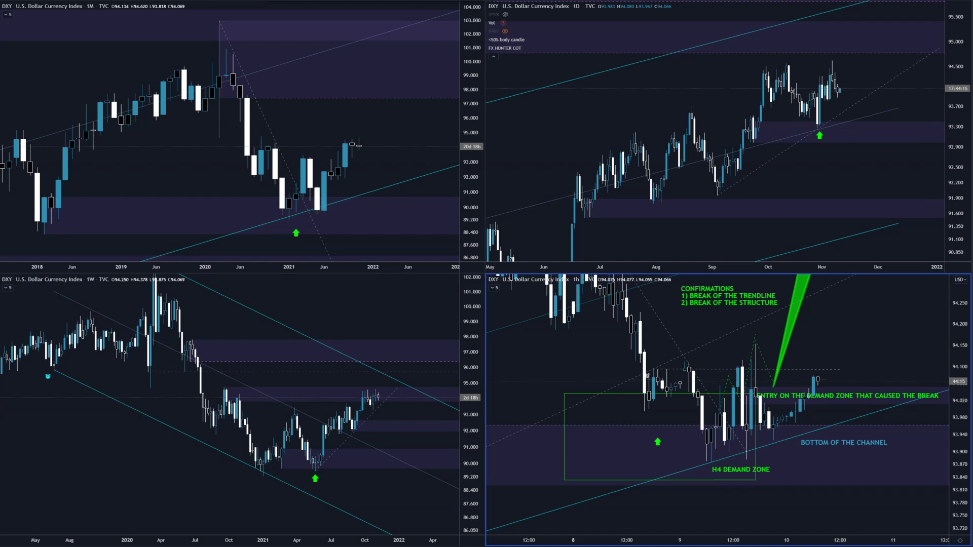
key(alt+Return)
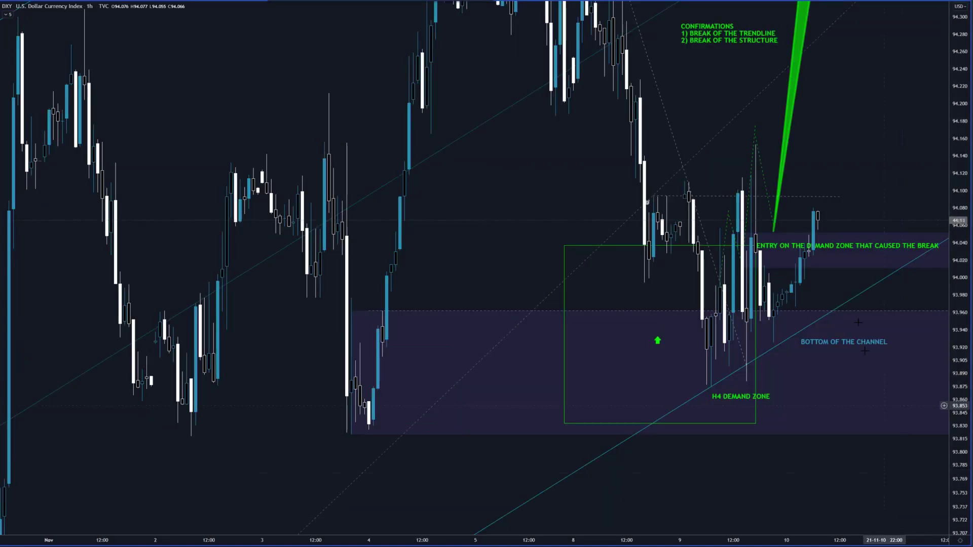
scroll(872, 213, down, 2)
click(962, 38)
drag(962, 38, 932, 356)
drag(831, 410, 798, 409)
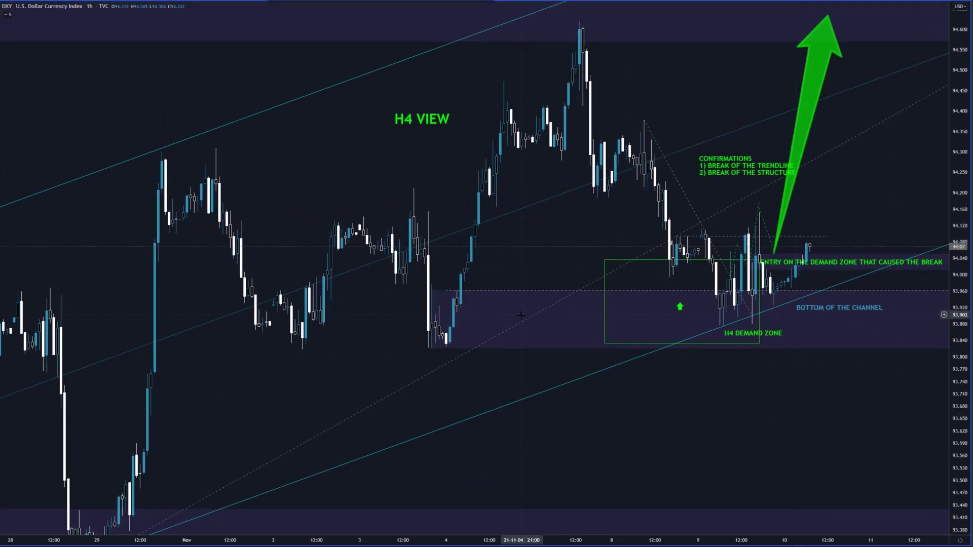
- Circle the mid-channel candles before 4 November, trace the decline from the peak into the H4 demand zone, and clear the markings
mouse_move(420, 238)
mouse_down()
mouse_move(401, 247)
mouse_move(413, 236)
mouse_up()
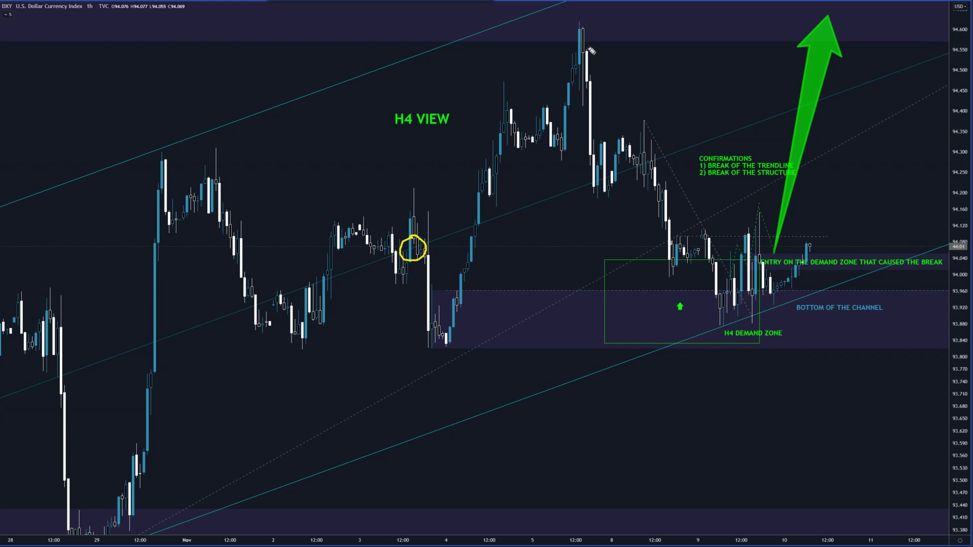
mouse_move(585, 55)
mouse_down()
mouse_move(670, 218)
mouse_move(738, 302)
mouse_up()
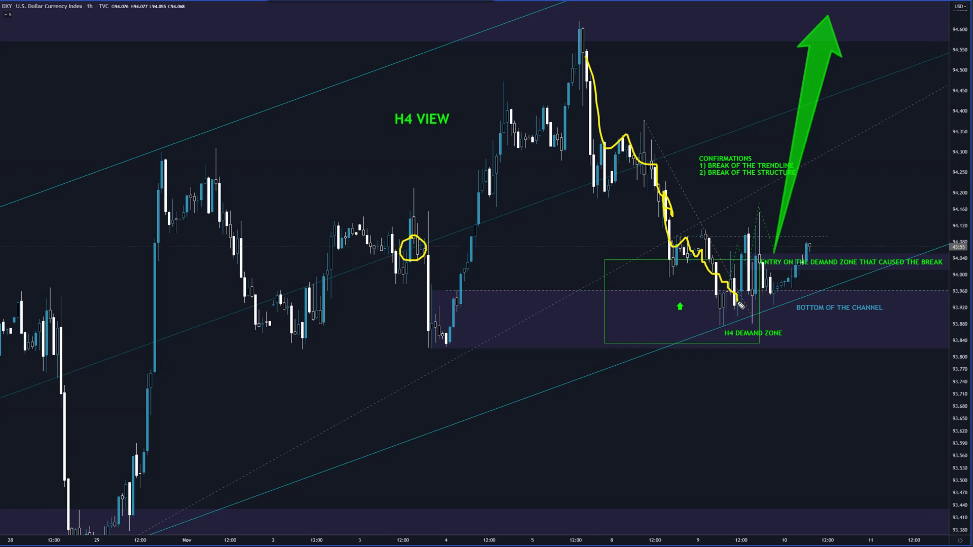
key(ctrl+shift+7)
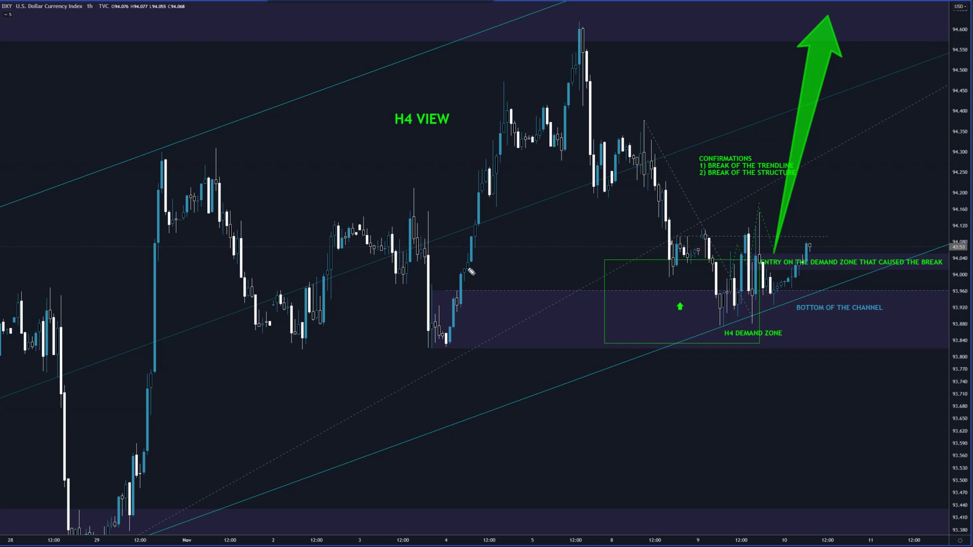
- Outline the H4 demand zone with a yellow rectangle, trace the bottom of the channel, and clear the markings
drag(447, 289, 897, 350)
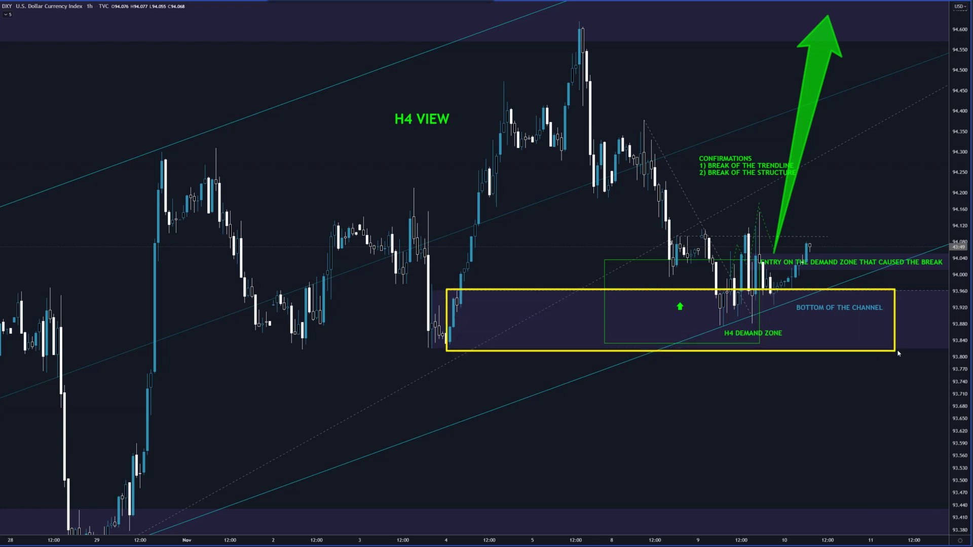
mouse_move(470, 419)
mouse_down()
mouse_move(659, 379)
mouse_move(915, 274)
mouse_up()
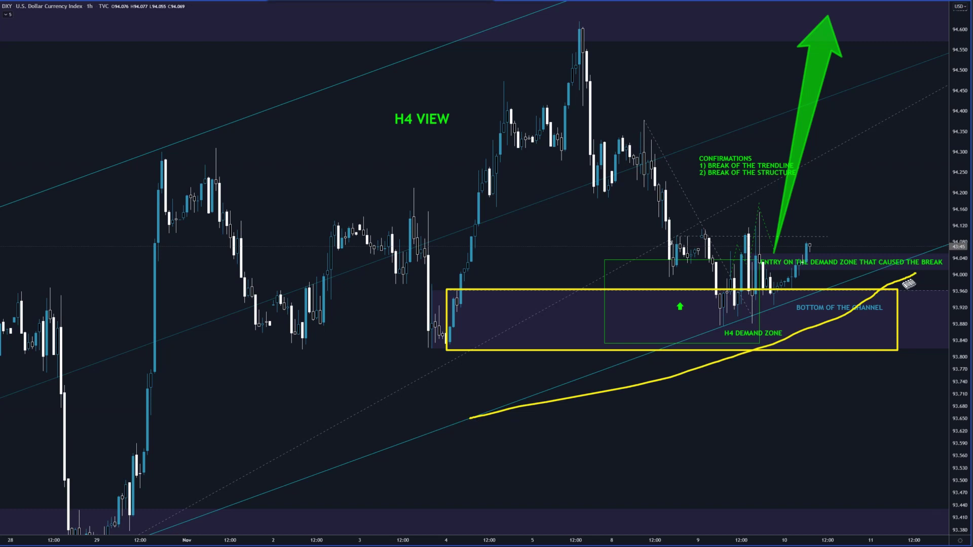
key(Escape)
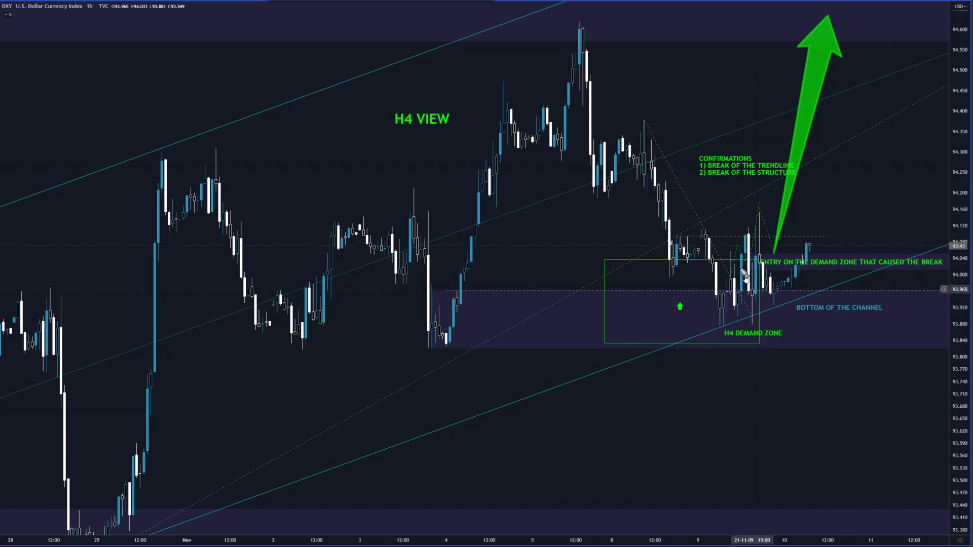
- Sketch the bounce from the demand zone breaking the structure level and the falling trendline, and clear the markings
drag(735, 293, 759, 220)
drag(684, 232, 752, 233)
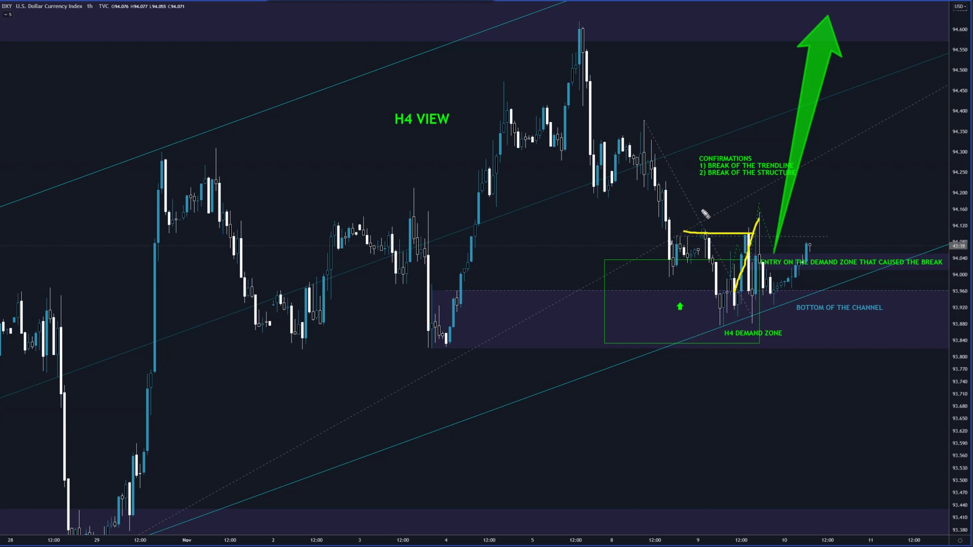
drag(687, 198, 750, 310)
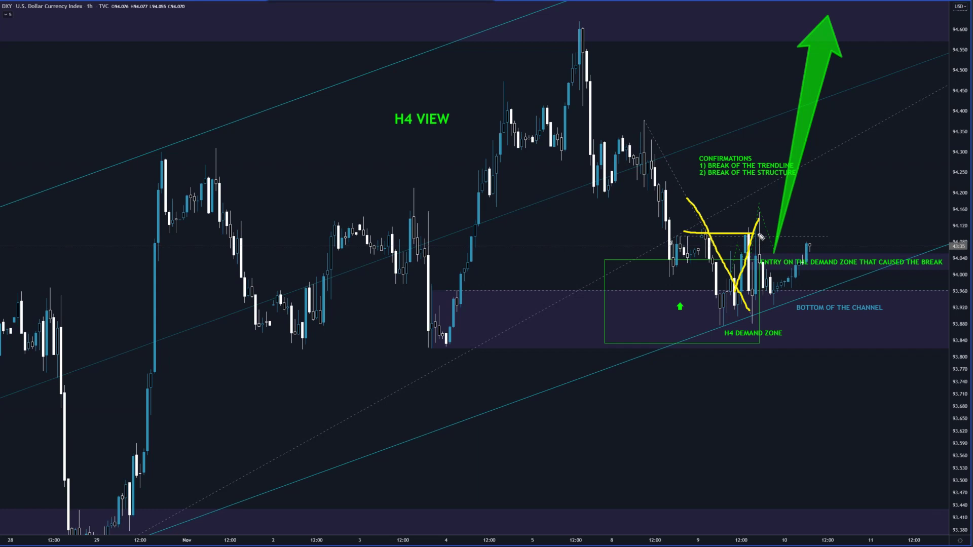
key(Escape)
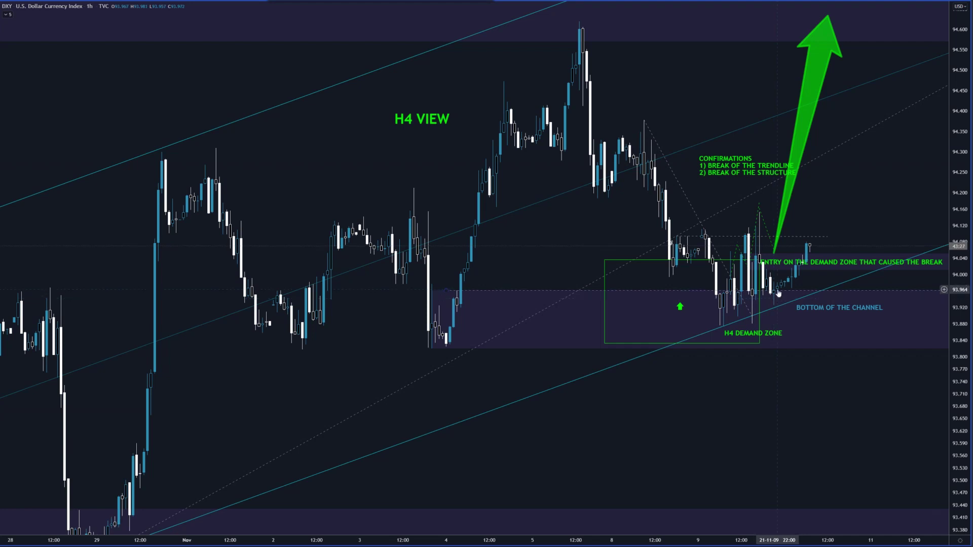
- Trace the pullback from the 9 November spike high and circle its low just above the bottom of the channel
mouse_move(758, 227)
mouse_down()
mouse_move(768, 302)
mouse_move(780, 297)
mouse_up()
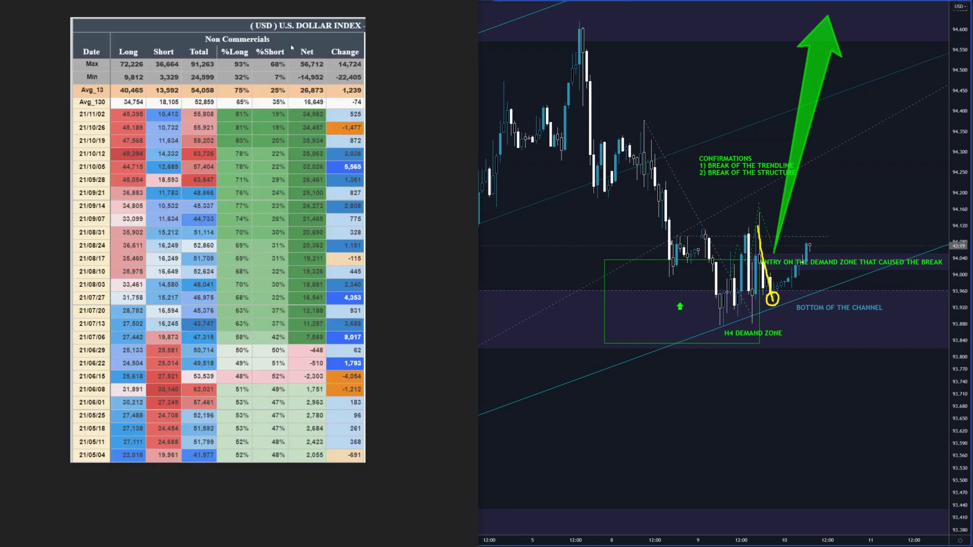
- Circle the 21/11/02 Long value and the chart peak, trace the decline to the channel-bottom low, and clear the markings
mouse_move(130, 100)
mouse_down()
mouse_move(115, 110)
mouse_move(118, 122)
mouse_move(138, 102)
mouse_up()
mouse_move(587, 39)
mouse_down()
mouse_move(564, 51)
mouse_move(606, 48)
mouse_move(586, 56)
mouse_move(728, 266)
mouse_move(773, 303)
mouse_up()
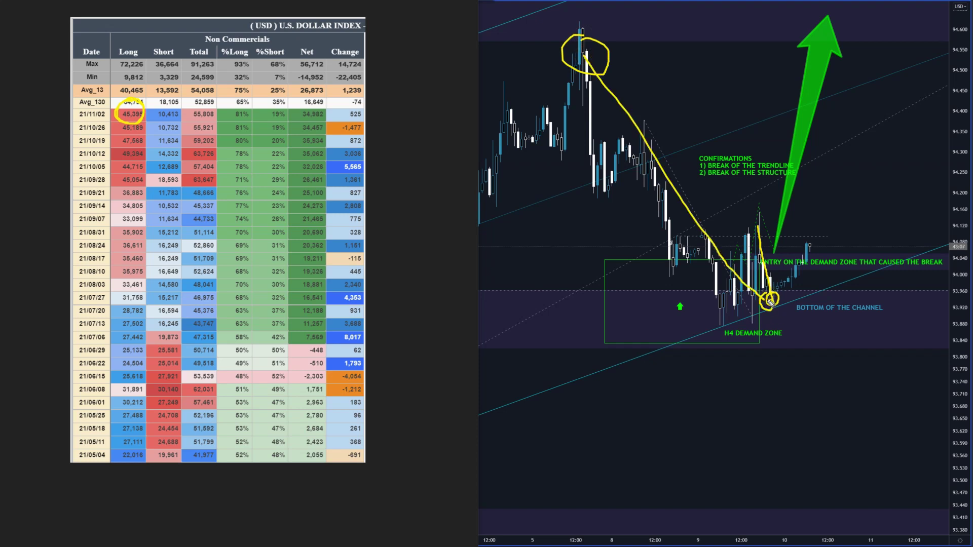
key(Escape)
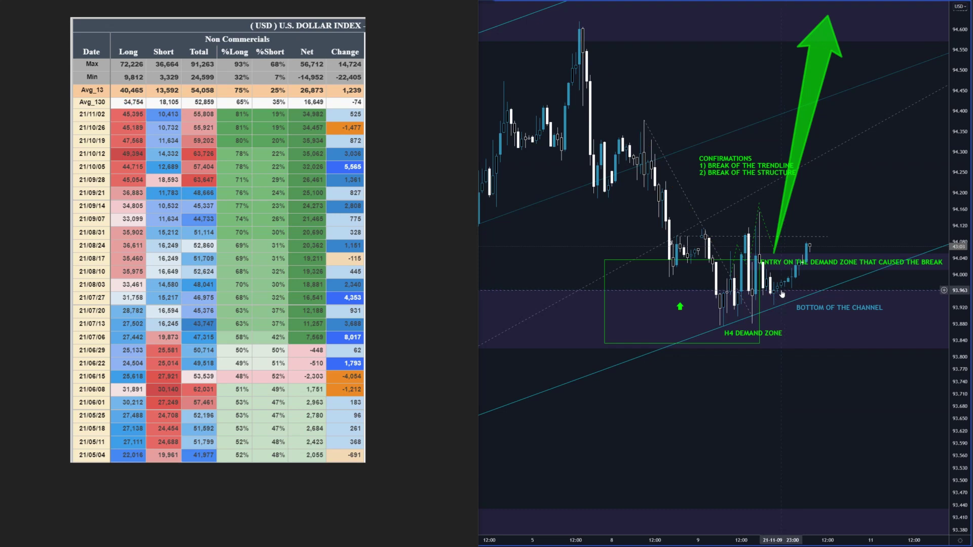
- Point a yellow arrow at the low above the channel bottom, trace the following rise to the latest candle, and clear the markings
key(ctrl+shift+3)
mouse_move(790, 311)
mouse_down()
mouse_move(779, 299)
mouse_move(810, 261)
mouse_up()
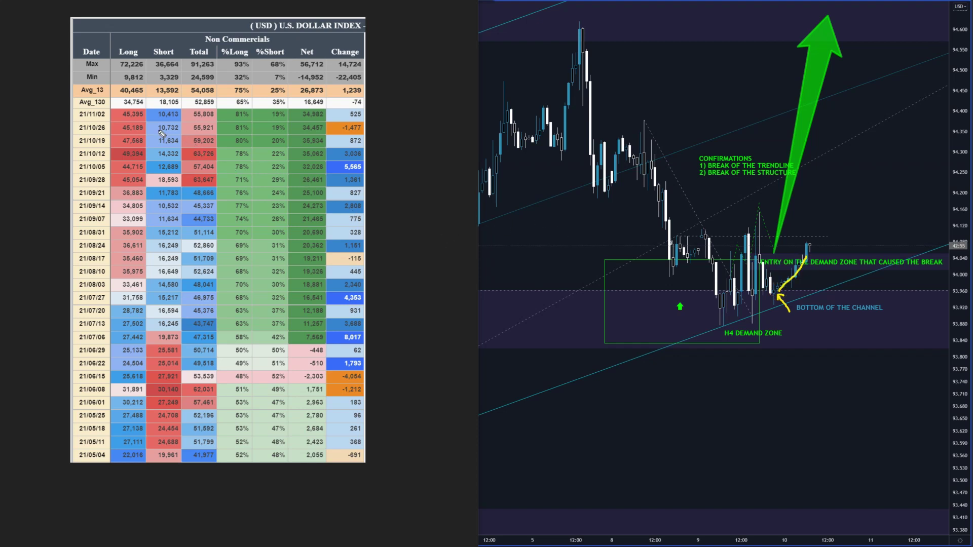
mouse_move(135, 101)
mouse_down()
mouse_move(142, 121)
mouse_move(135, 100)
mouse_up()
key(Escape)
- Underline the 21/10/12 Long value, trace upward along the more recent Long values, and clear the markings
drag(123, 161, 138, 161)
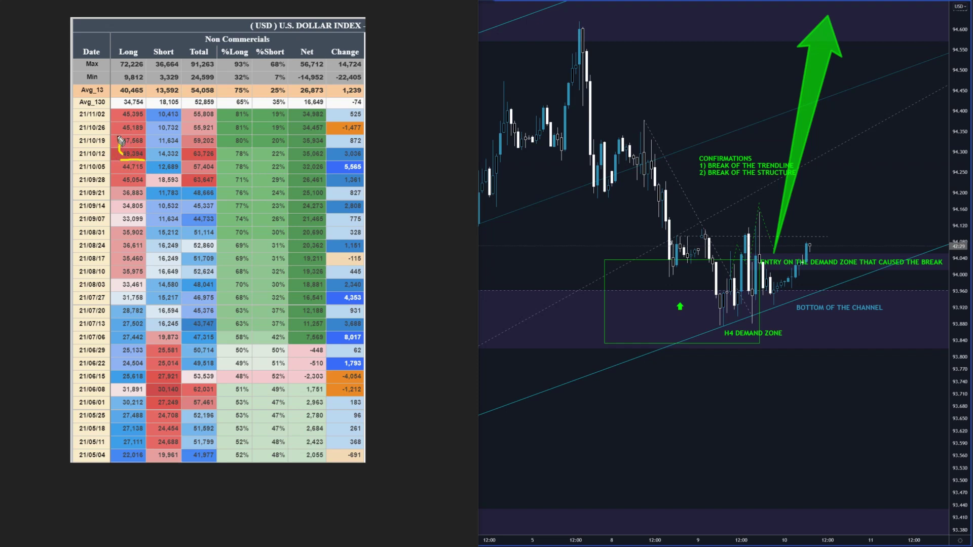
drag(122, 134, 122, 120)
key(Escape)
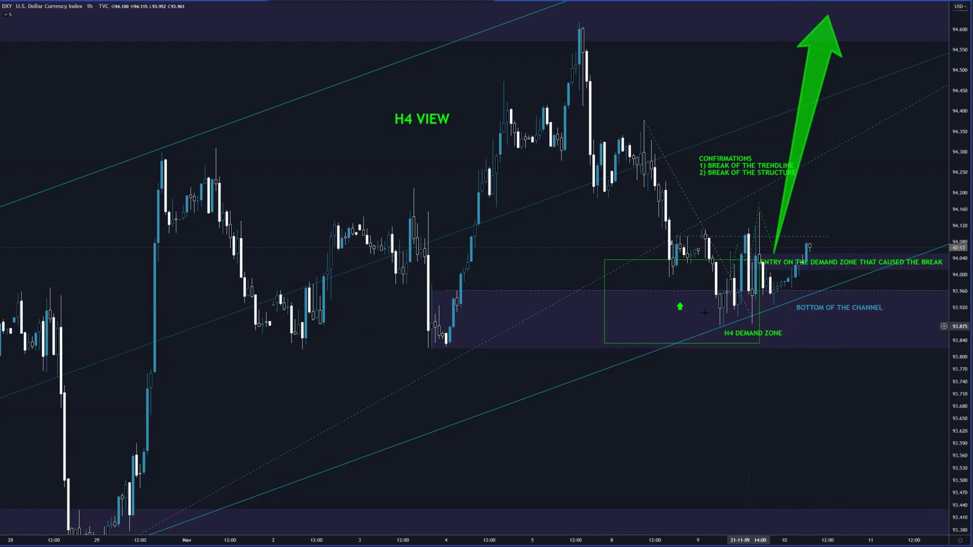
- Circle the lows inside the H4 demand zone and trace the falling trendline down into them
mouse_move(735, 281)
mouse_down()
mouse_move(725, 326)
mouse_move(743, 328)
mouse_move(750, 284)
mouse_move(737, 288)
mouse_up()
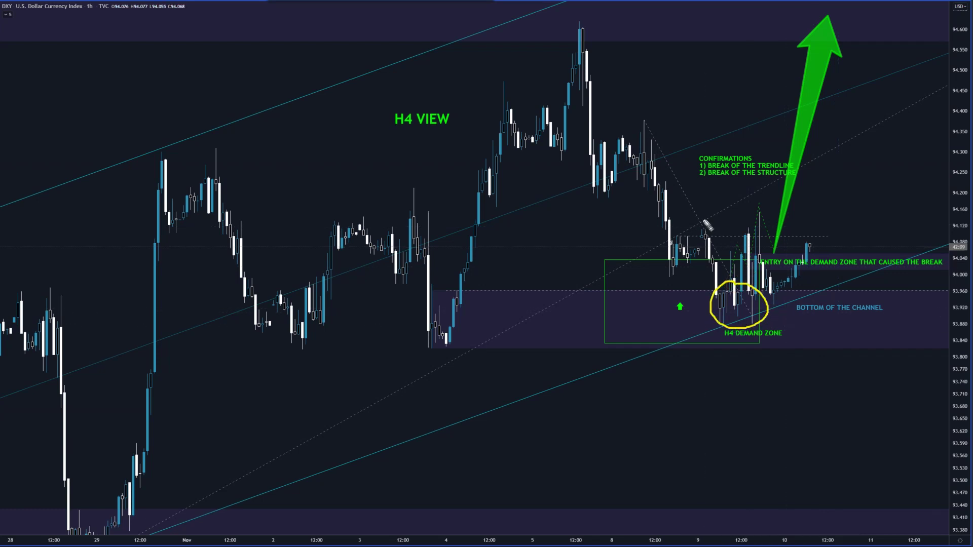
mouse_move(642, 119)
mouse_down()
mouse_move(662, 174)
mouse_move(684, 199)
mouse_up()
drag(717, 247, 761, 321)
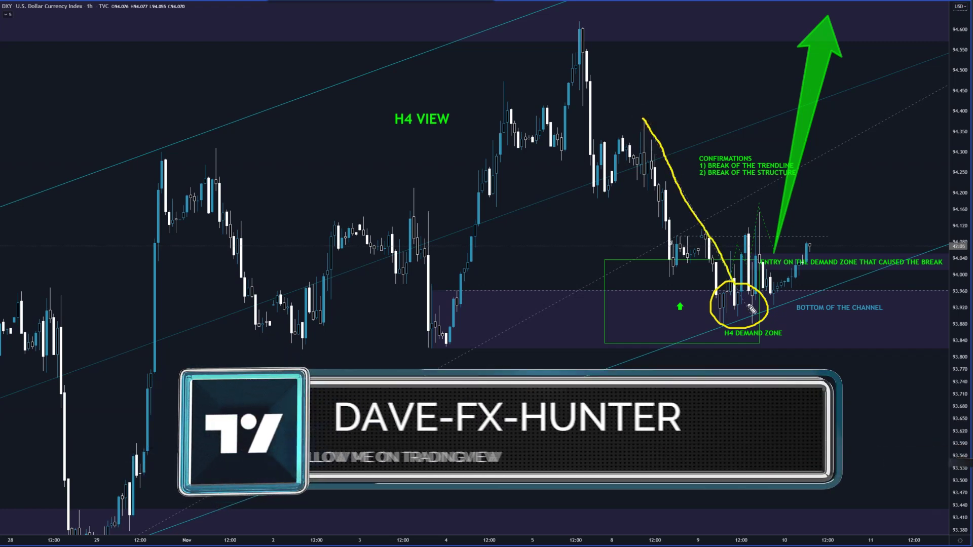
- Sketch the break of structure, the pullback and an upward arrow beyond the latest candles, and clear the markings
mouse_move(736, 234)
mouse_down()
mouse_move(777, 244)
mouse_move(752, 228)
mouse_move(786, 299)
mouse_move(839, 160)
mouse_up()
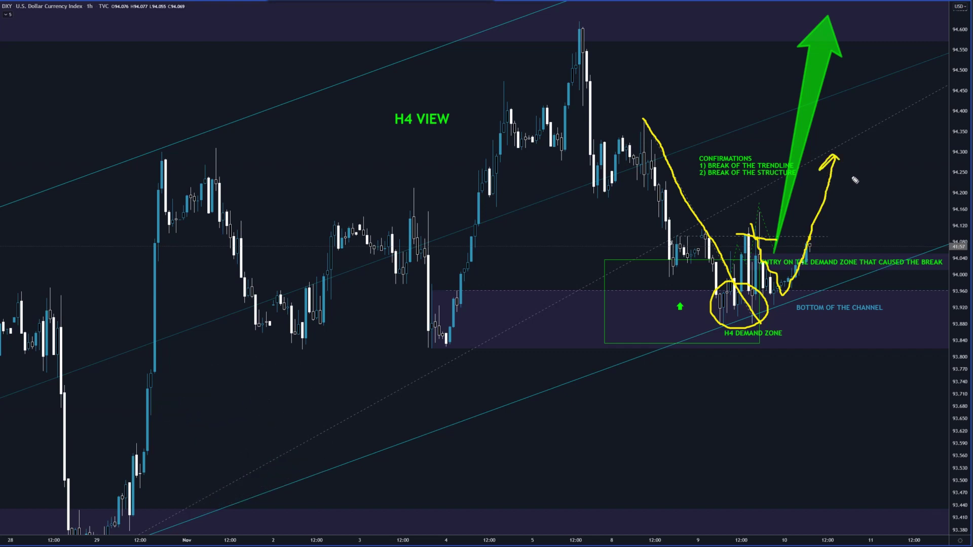
mouse_move(745, 138)
mouse_down()
mouse_move(702, 150)
mouse_move(711, 197)
mouse_move(788, 185)
mouse_move(742, 141)
mouse_up()
key(Escape)
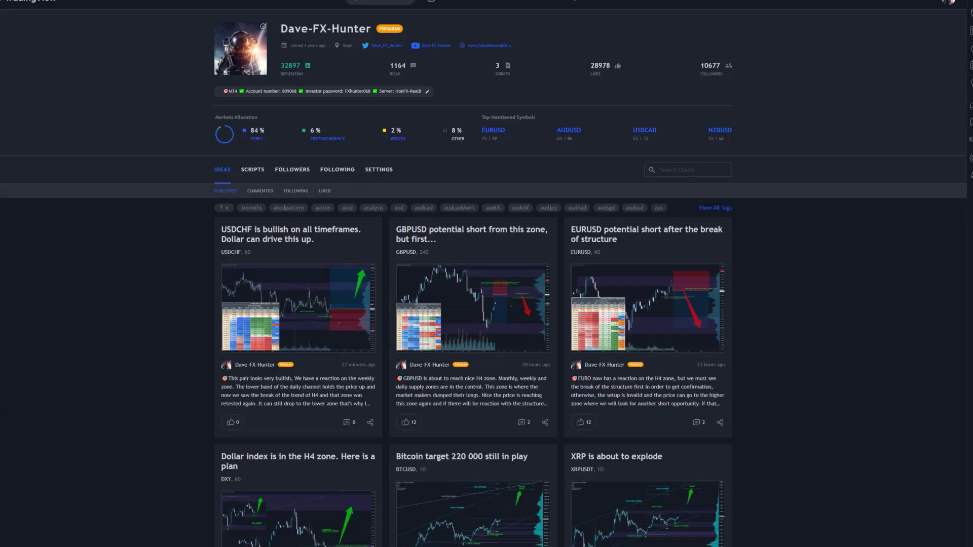
- Open the published idea "Dollar index is in the H4 zone. Here is a plan", sketch the projected path from its last candle, and clear it
scroll(588, 229, down, 3)
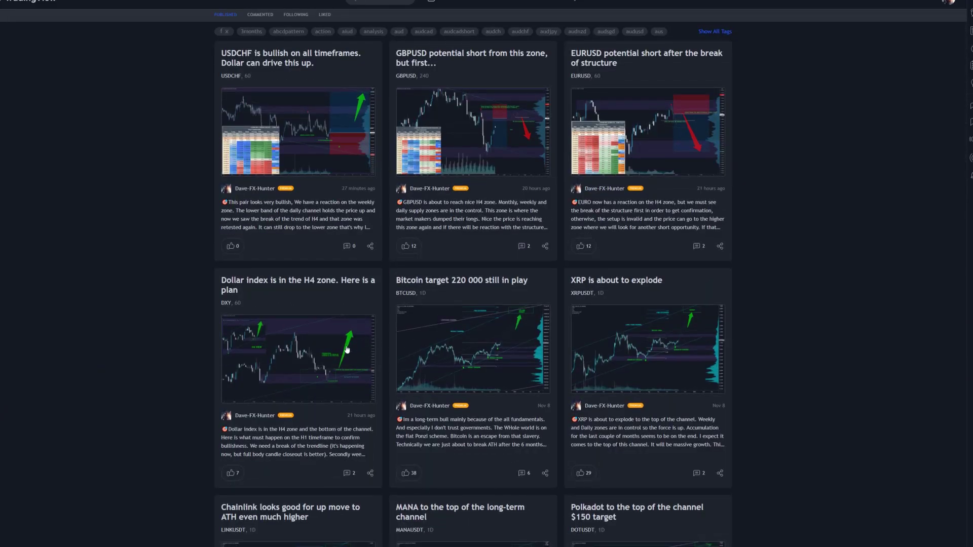
click(347, 349)
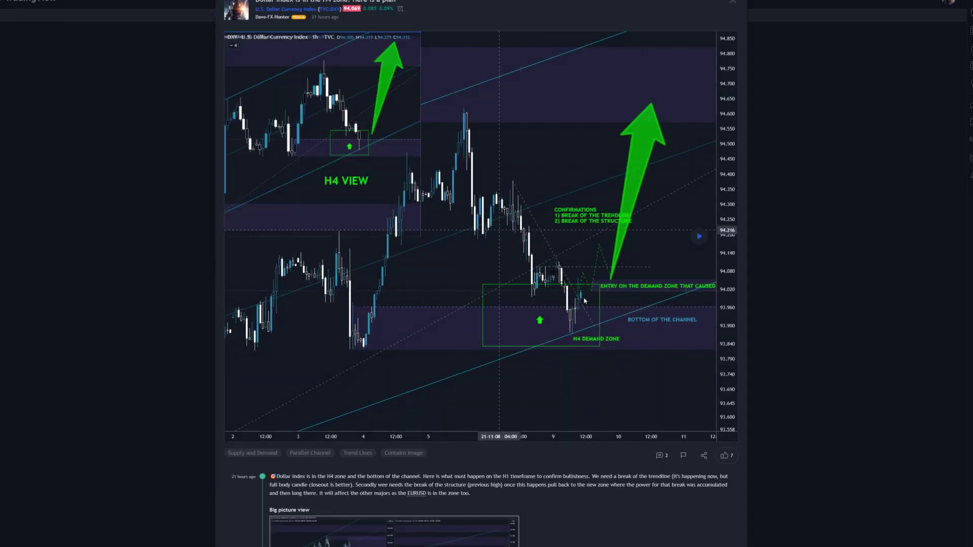
scroll(654, 423, up, 3)
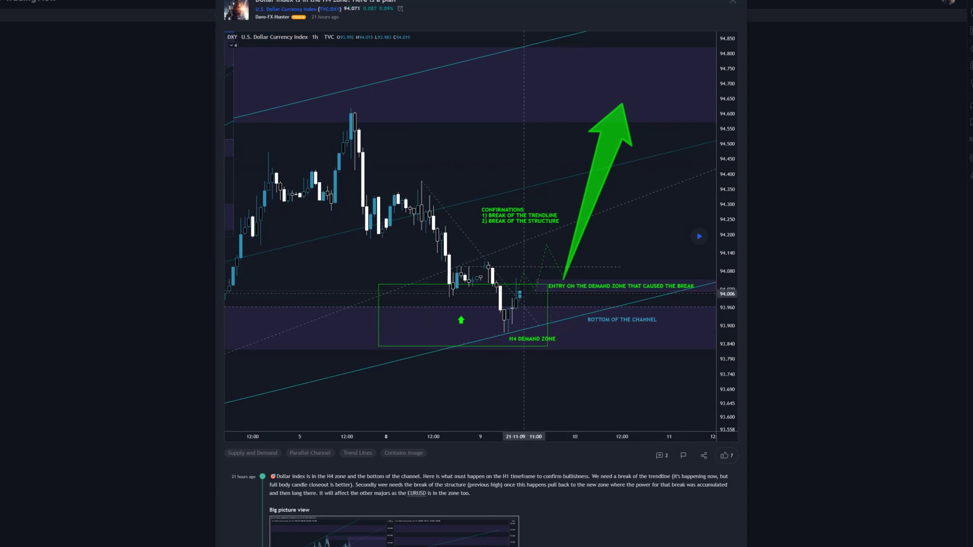
mouse_move(519, 293)
mouse_down()
mouse_move(543, 253)
mouse_move(569, 305)
mouse_move(586, 243)
mouse_up()
key(Escape)
- Play the published Dollar index idea forward to the current price, and close the idea
click(699, 236)
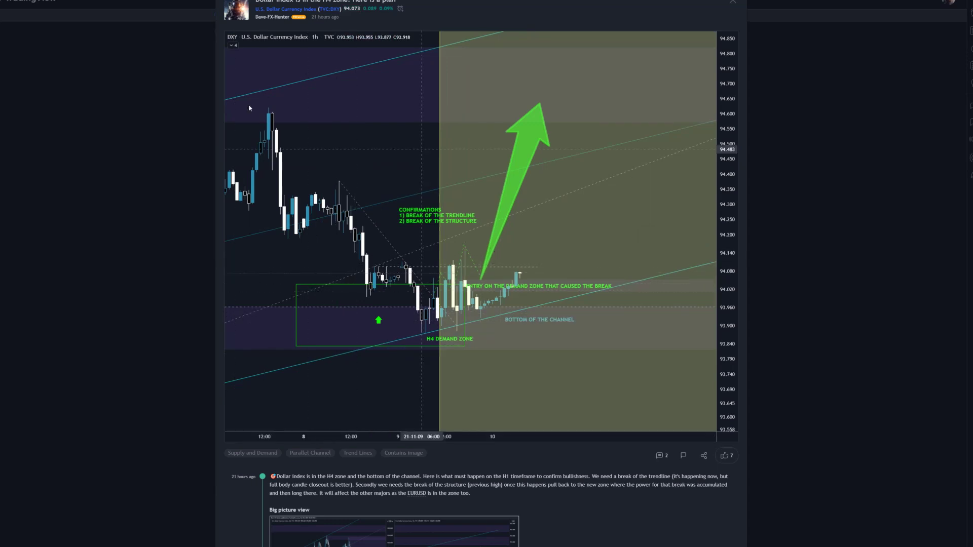
click(200, 110)
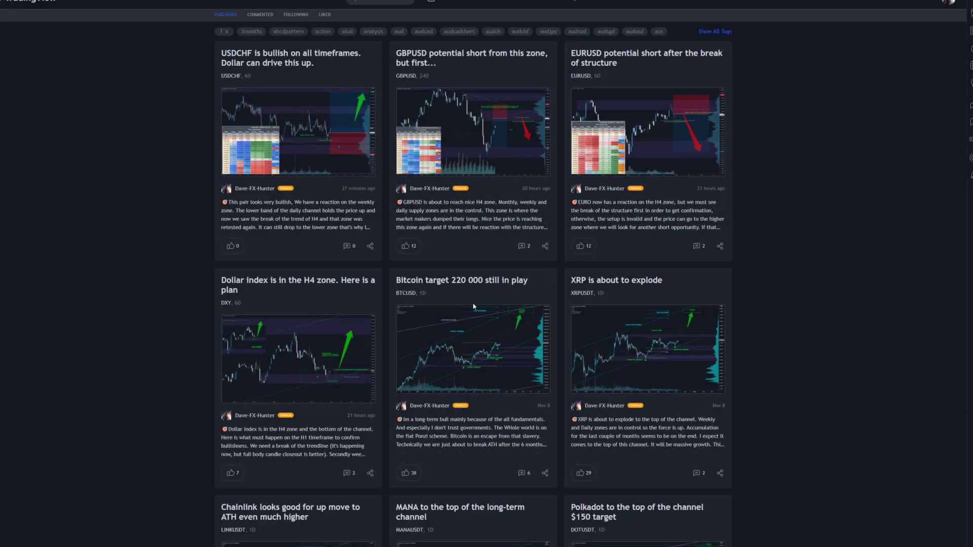
scroll(474, 307, up, 4)
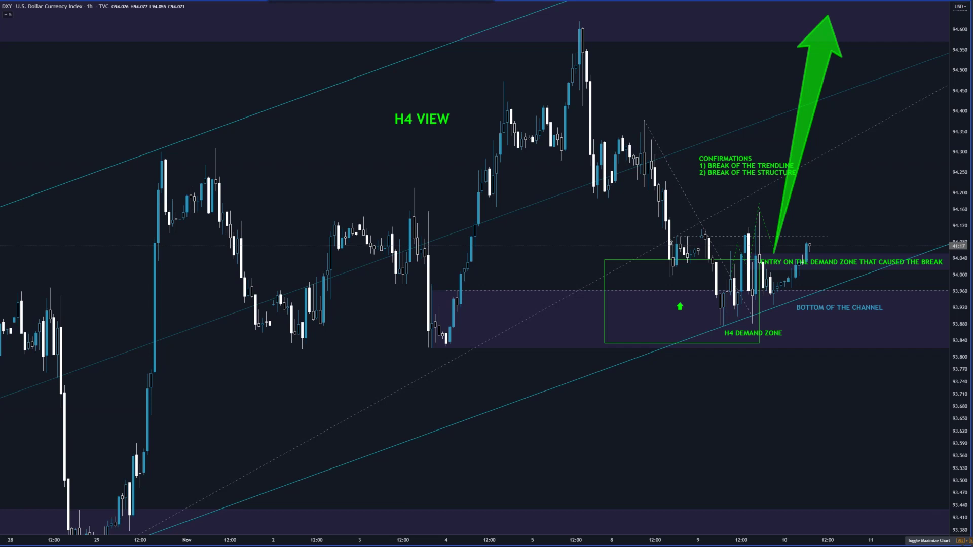
- Restore the four-chart DXY layout and stretch the hourly chart's price scale around the demand-zone entry
click(968, 541)
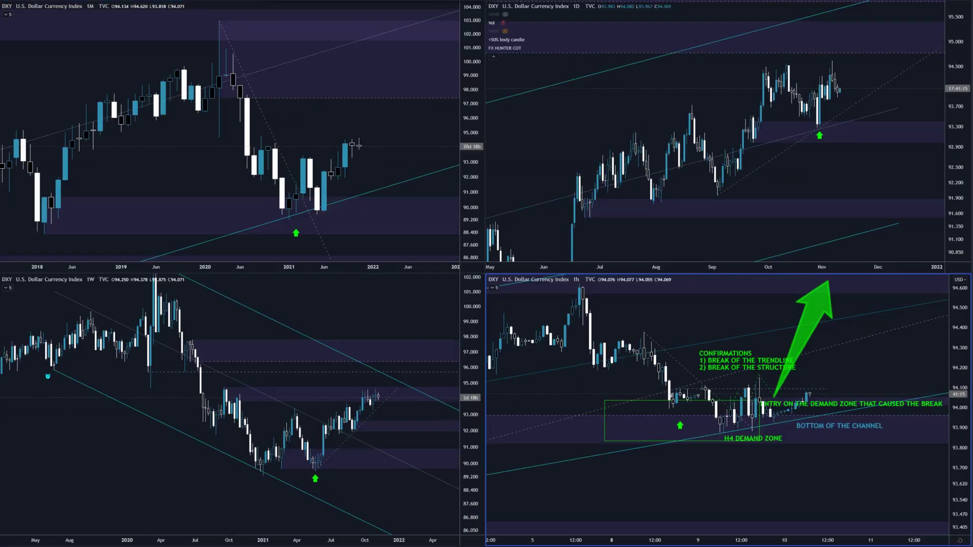
drag(952, 493, 948, 406)
drag(869, 363, 874, 372)
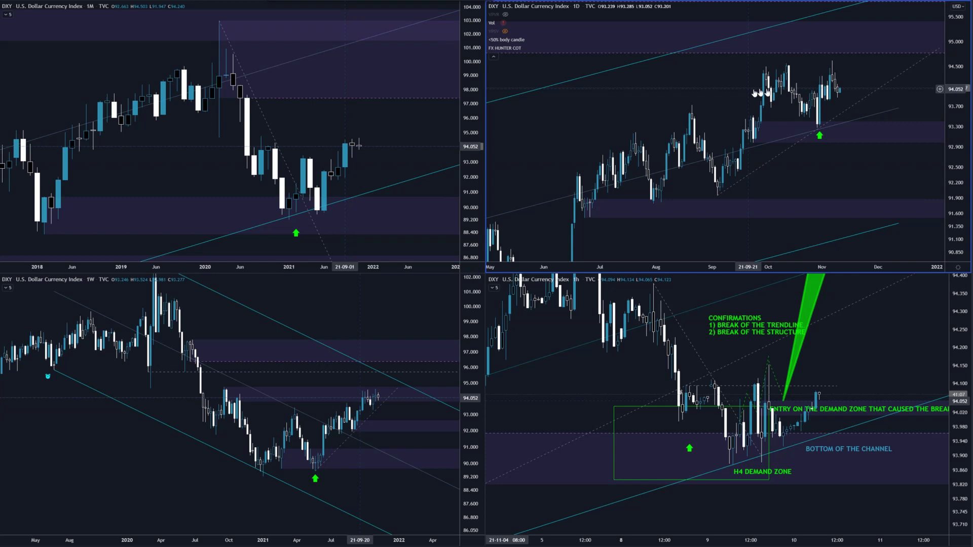
- Switch the four-chart layout to USDCHF and widen the monthly chart's time range to include 2016
key(Down)
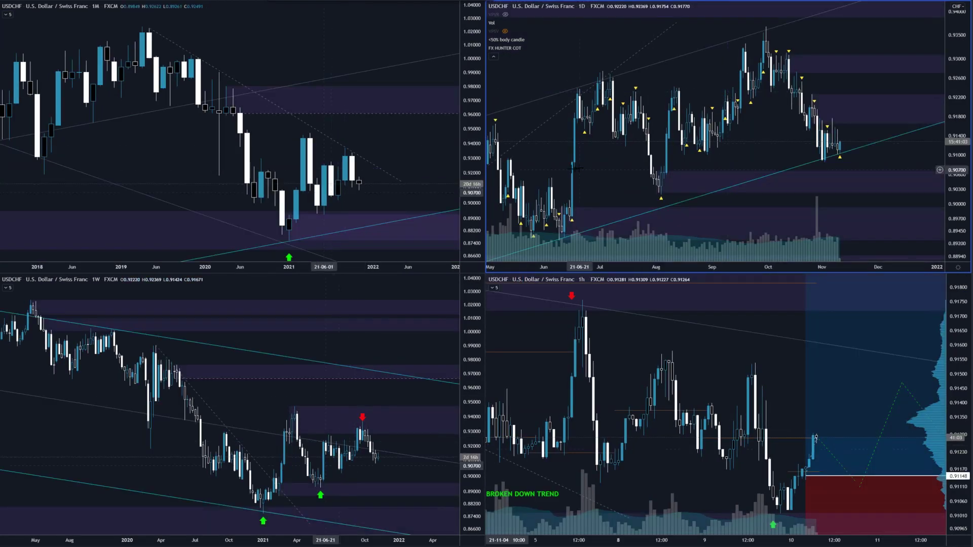
scroll(412, 153, down, 6)
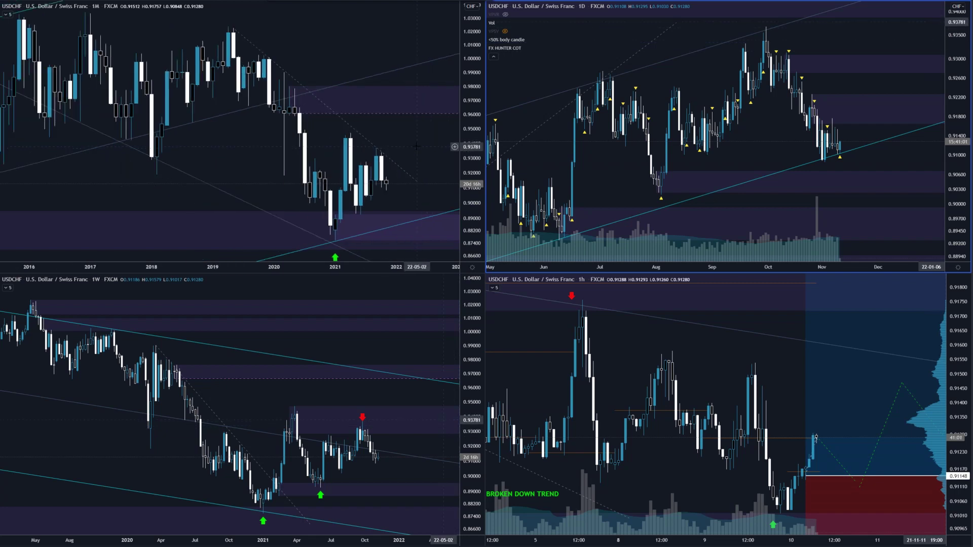
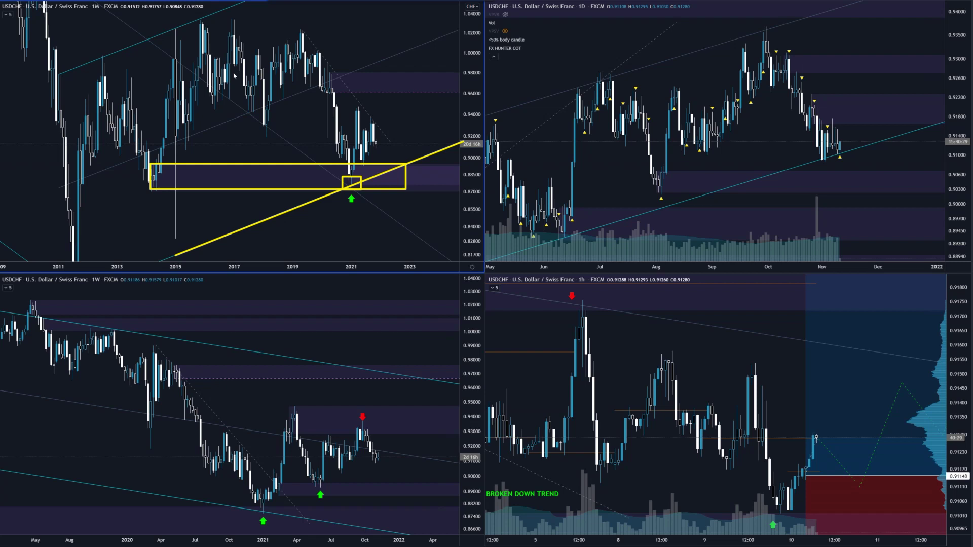
- Highlight the upper edge of the monthly chart's demand zone, mark the 2021 reaction lows on it, and clear the sketches
key(Escape)
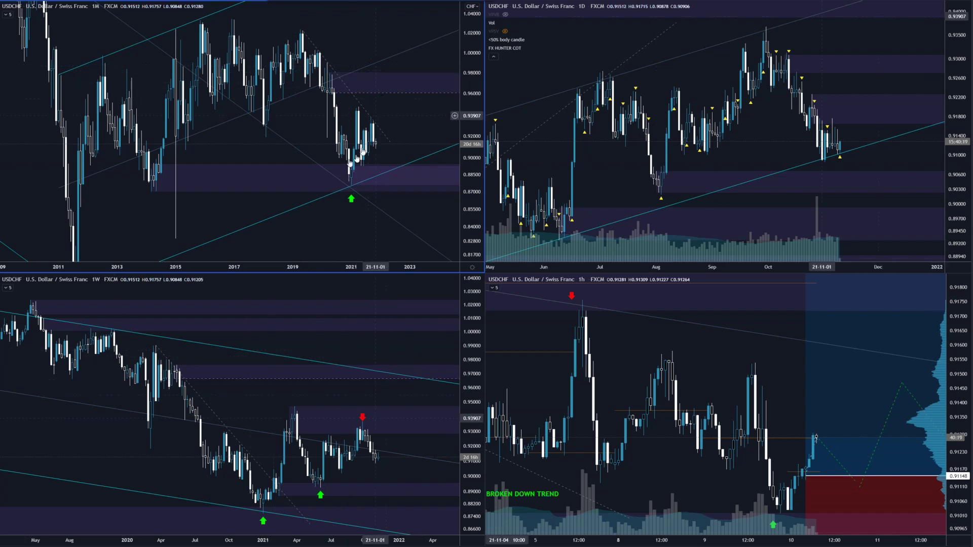
click(154, 163)
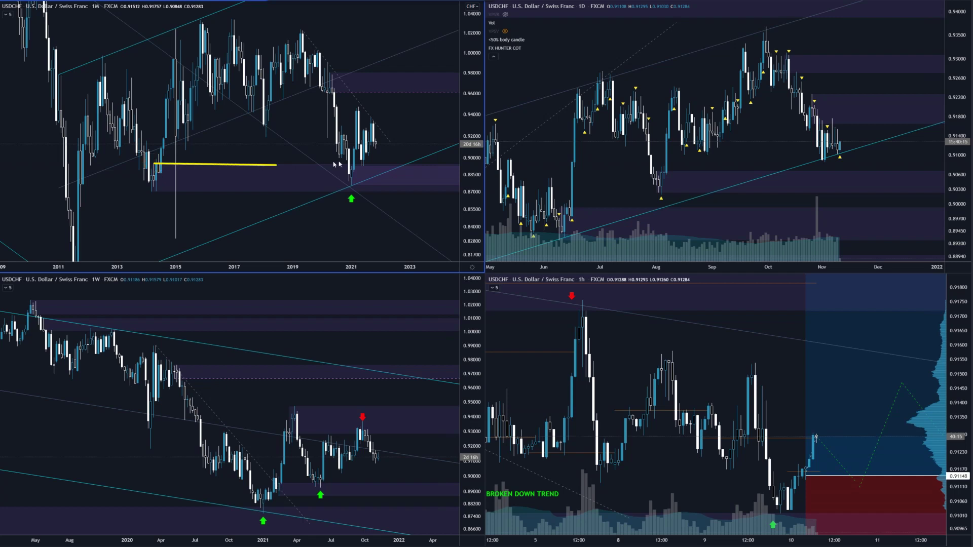
click(413, 165)
drag(419, 166, 425, 165)
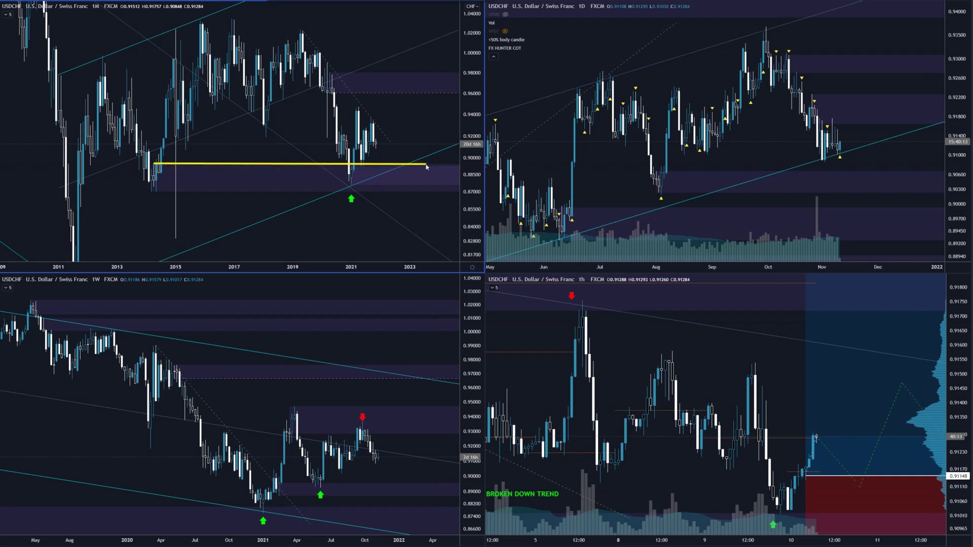
click(349, 181)
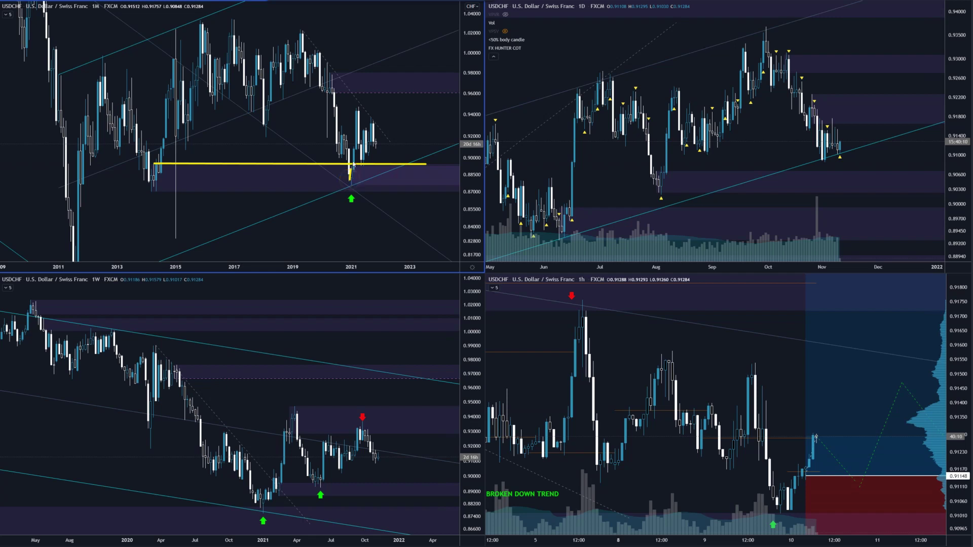
click(361, 103)
click(328, 123)
drag(350, 162, 384, 183)
key(Escape)
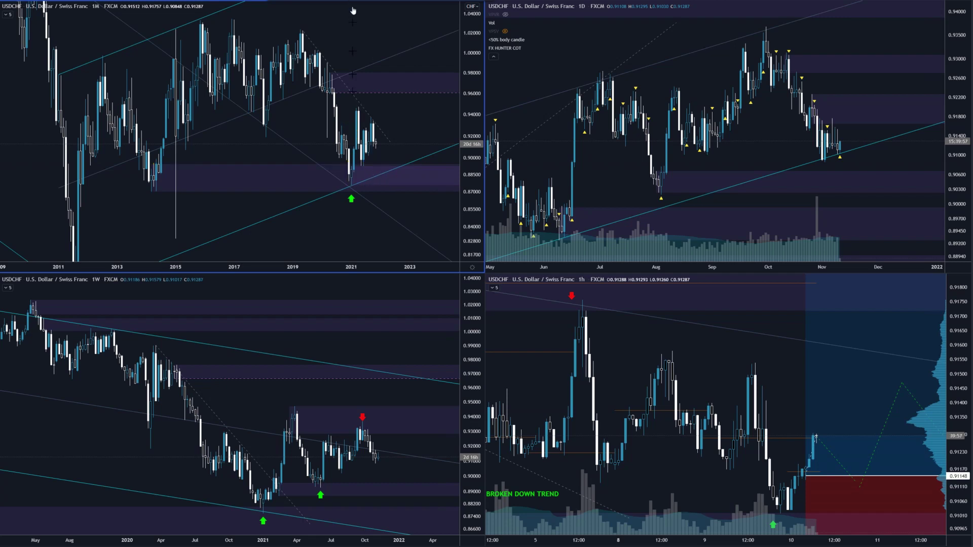
- Place a green up arrow under the May 2021 monthly low, and highlight the falling trendline and the 0.96 level above price
click(361, 171)
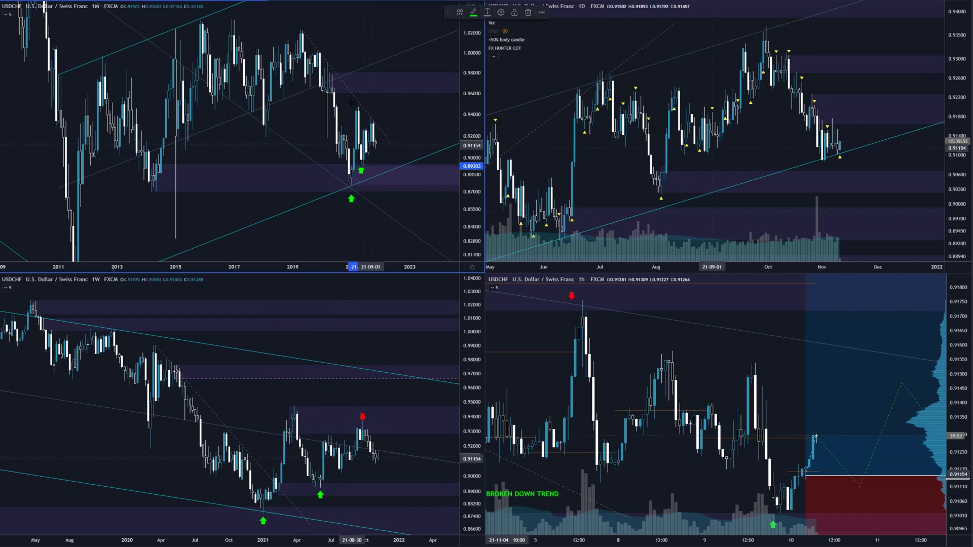
click(318, 49)
click(391, 144)
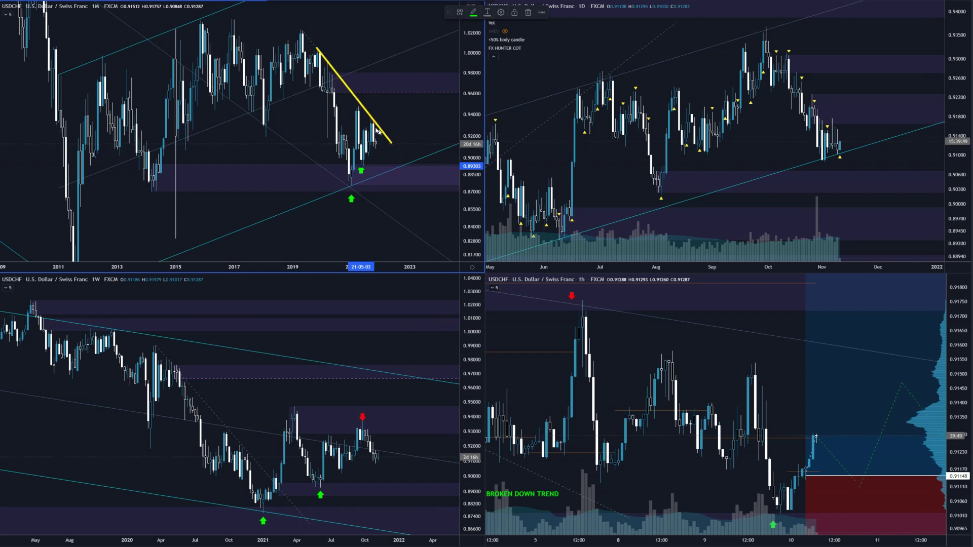
drag(332, 92, 442, 94)
click(442, 94)
- On the weekly chart, highlight the broken downtrend line, box the breakout, and trace the 2021 swings with the reaction low and high circled
click(212, 410)
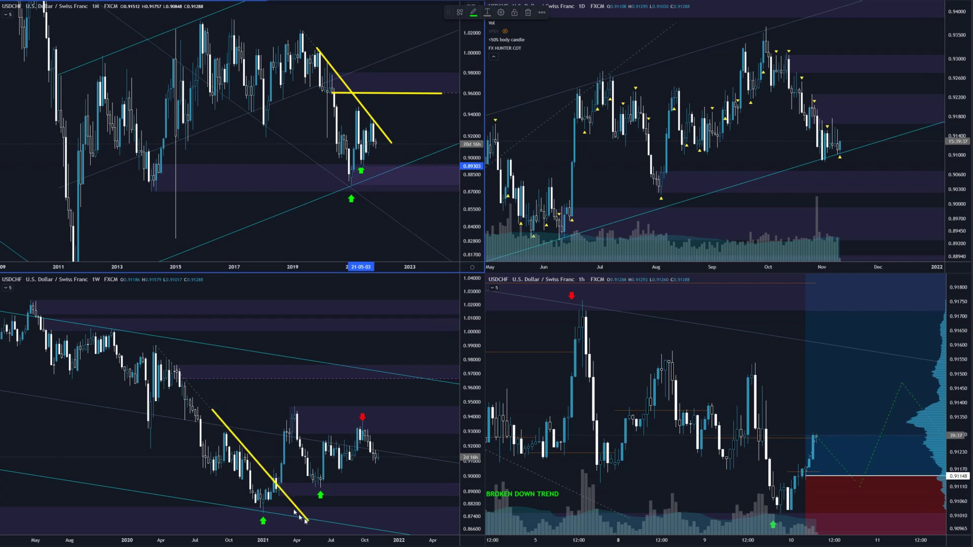
drag(269, 478, 285, 497)
mouse_move(280, 480)
mouse_down()
mouse_move(298, 420)
mouse_move(320, 485)
mouse_move(311, 477)
mouse_move(313, 490)
mouse_move(325, 482)
mouse_move(328, 442)
mouse_move(336, 459)
mouse_move(322, 440)
mouse_move(370, 448)
mouse_move(364, 417)
mouse_move(357, 421)
mouse_move(380, 460)
mouse_up()
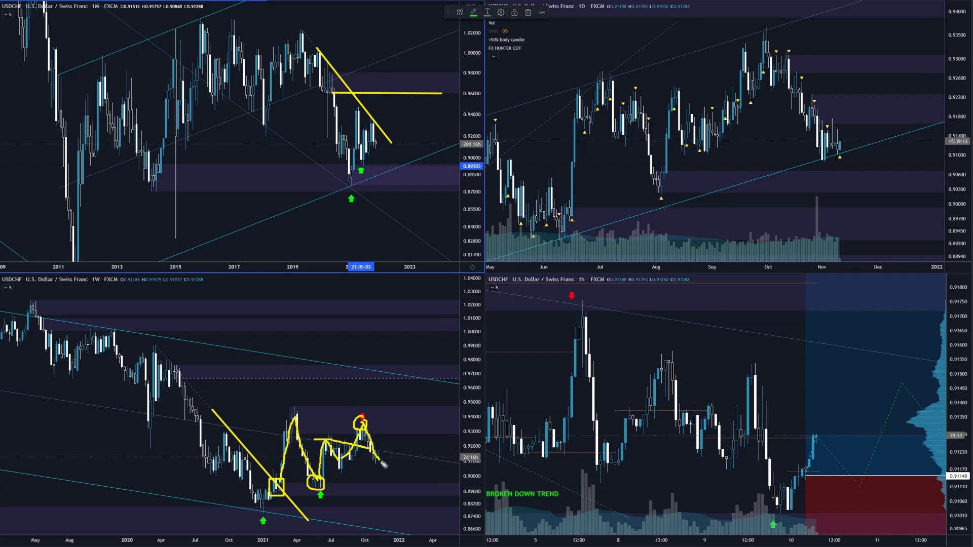
mouse_move(338, 462)
mouse_down()
mouse_move(358, 461)
mouse_move(338, 462)
mouse_move(355, 461)
mouse_move(326, 485)
mouse_up()
- Clear the sketches, circle the matching August low on the daily and weekly charts, and mark the daily touch of the rising trendline
mouse_move(665, 172)
mouse_down()
mouse_move(658, 191)
mouse_move(674, 187)
mouse_up()
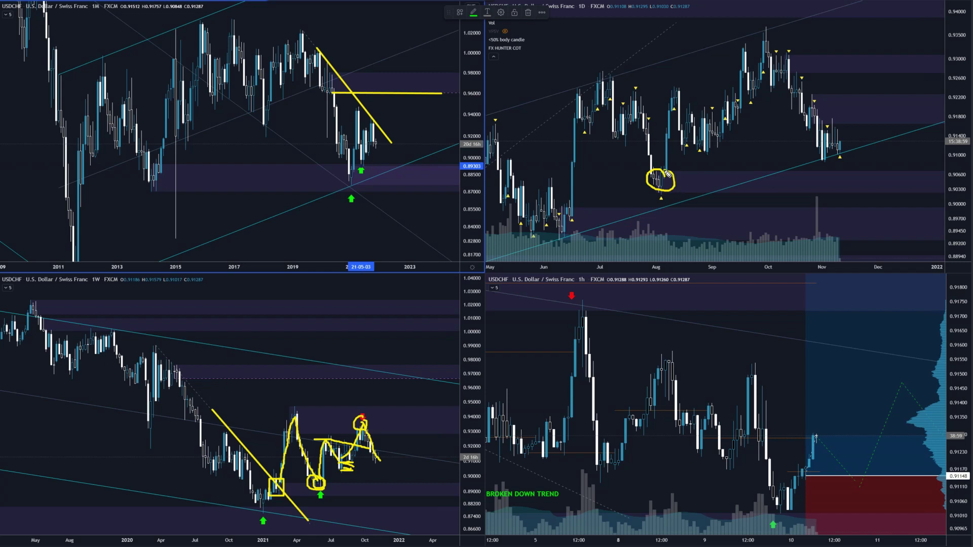
key(Delete)
mouse_move(669, 167)
mouse_down()
mouse_move(652, 171)
mouse_move(658, 193)
mouse_move(673, 178)
mouse_move(669, 167)
mouse_up()
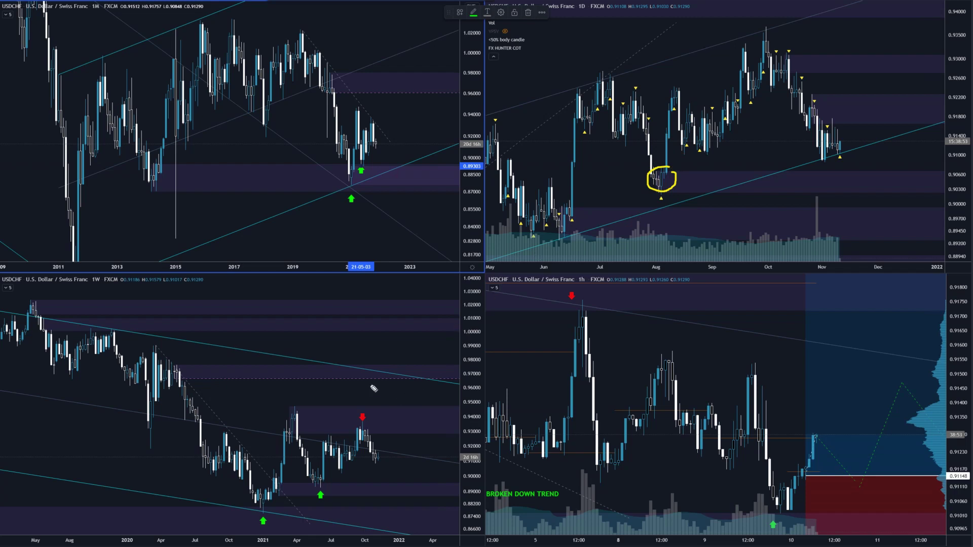
drag(323, 478, 326, 475)
mouse_move(839, 151)
mouse_down()
mouse_move(843, 172)
mouse_move(854, 154)
mouse_up()
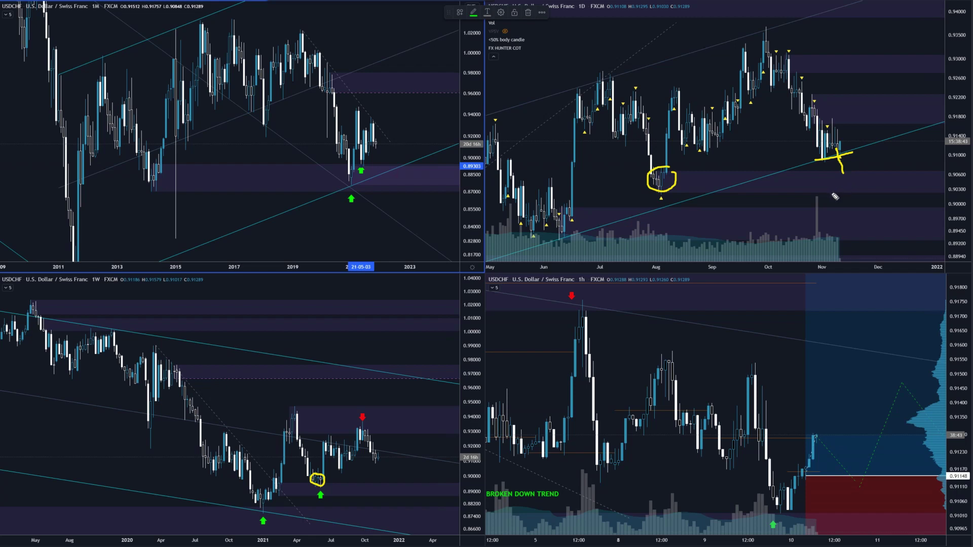
- Place a green up arrow below the latest daily candles, and maximize the hourly chart with its price range widened
click(864, 164)
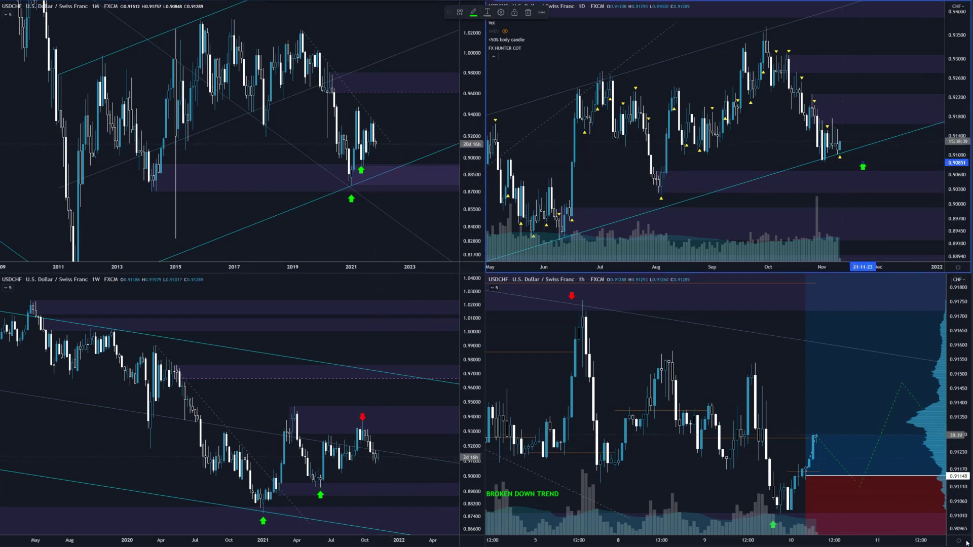
click(800, 414)
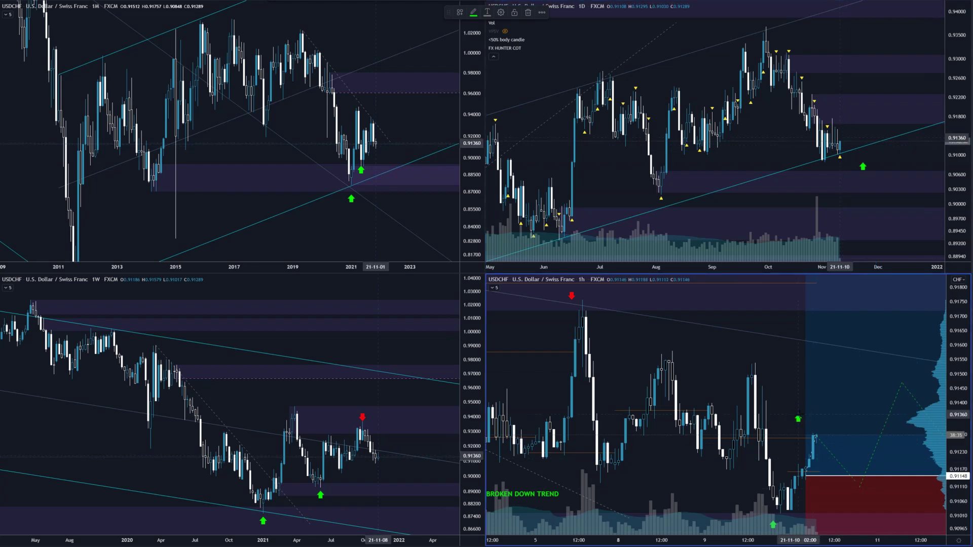
key(alt+Return)
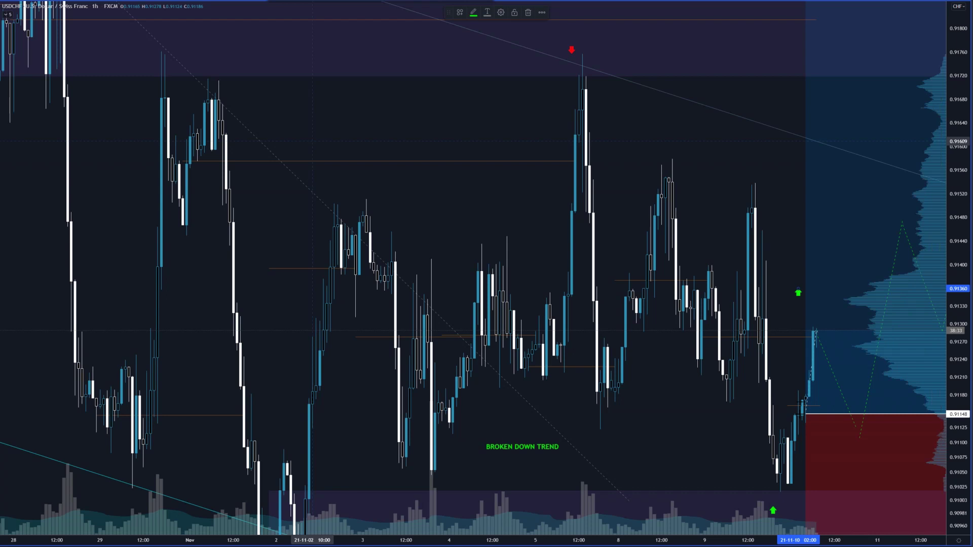
drag(957, 52, 955, 300)
scroll(837, 299, down, 2)
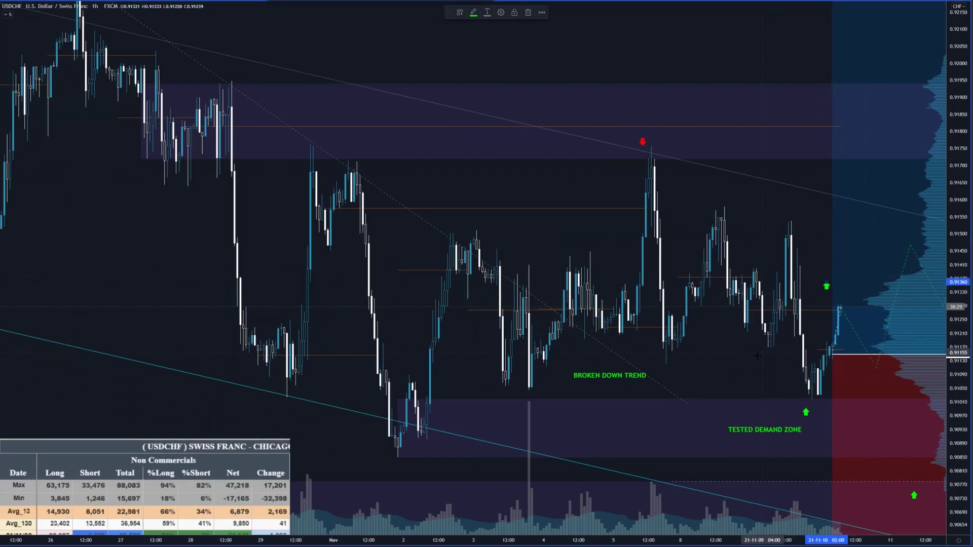
click(755, 356)
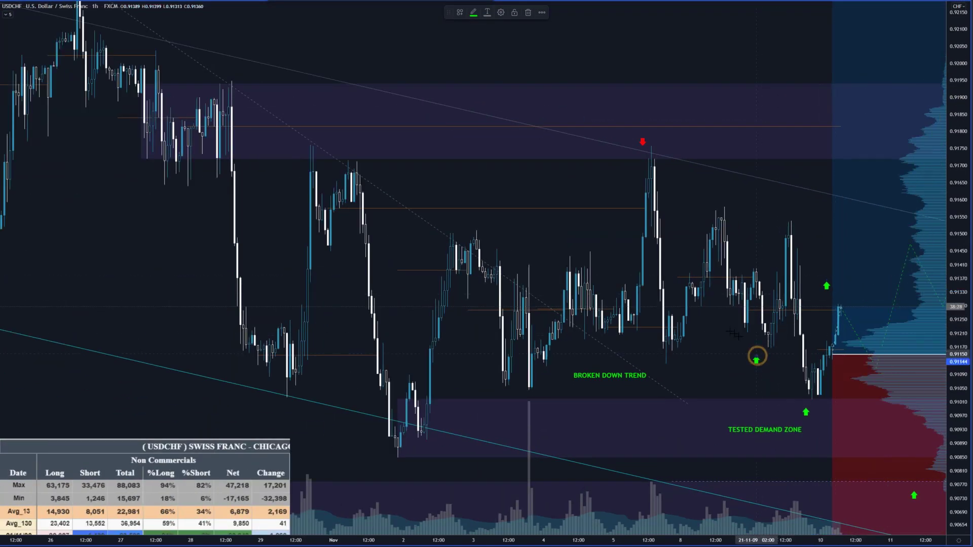
click(718, 344)
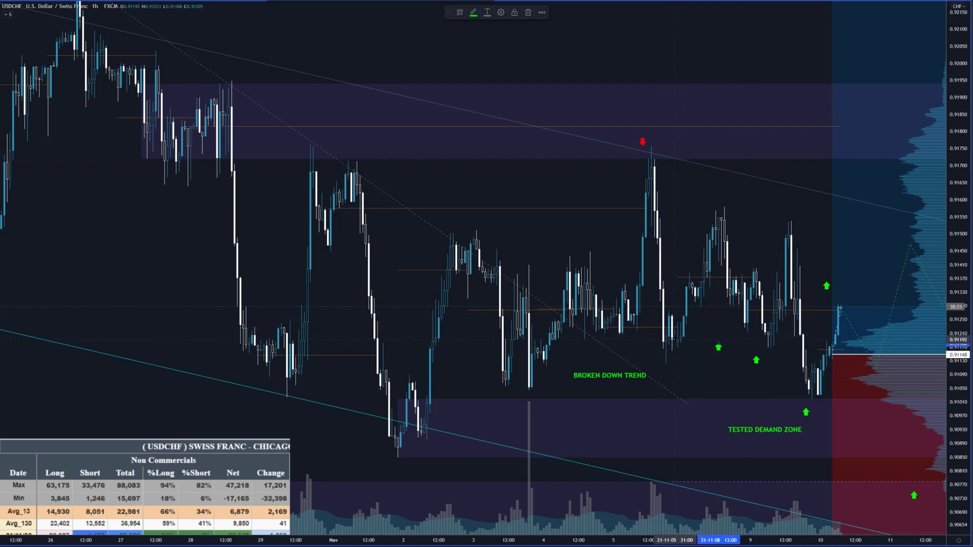
click(588, 230)
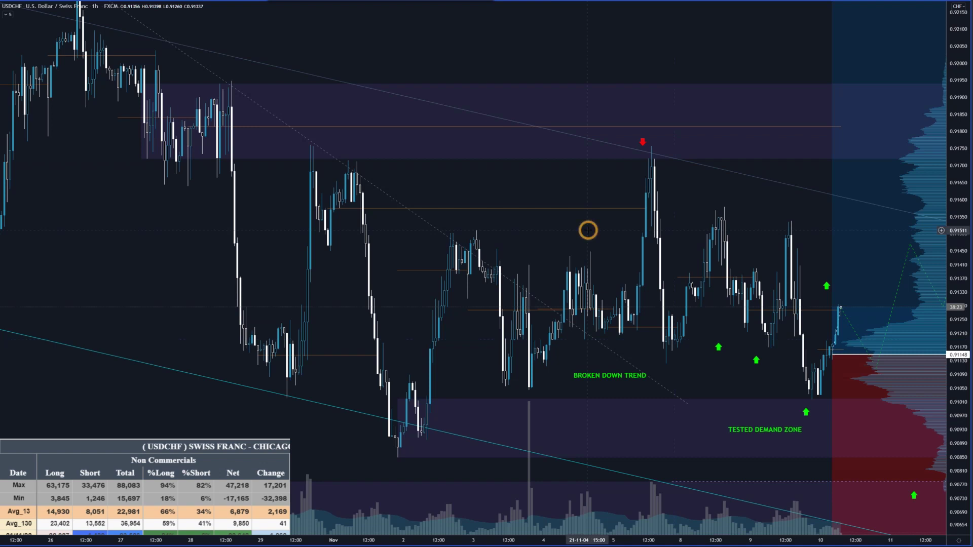
key(ctrl+z)
key(ctrl+z)
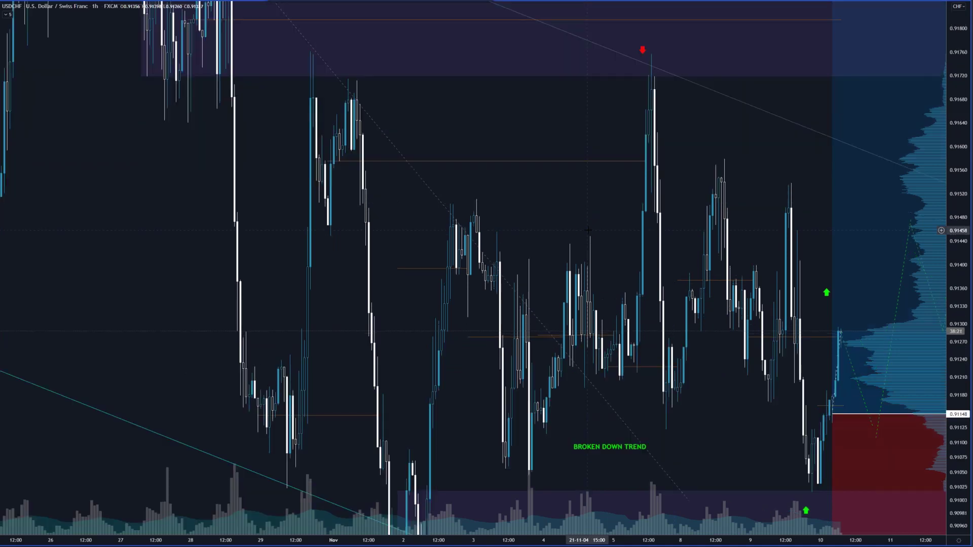
right_click(565, 228)
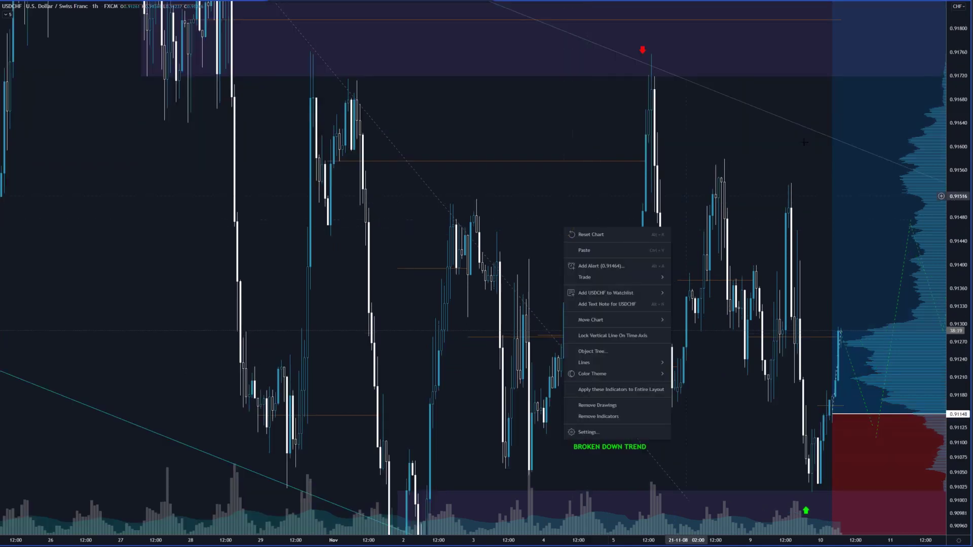
- Widen the hourly chart's price range around the demand zone, circle the early-November low at the channel line, and trace the rally and pullback
drag(953, 37, 955, 233)
drag(760, 344, 667, 293)
key(ctrl+shift+3)
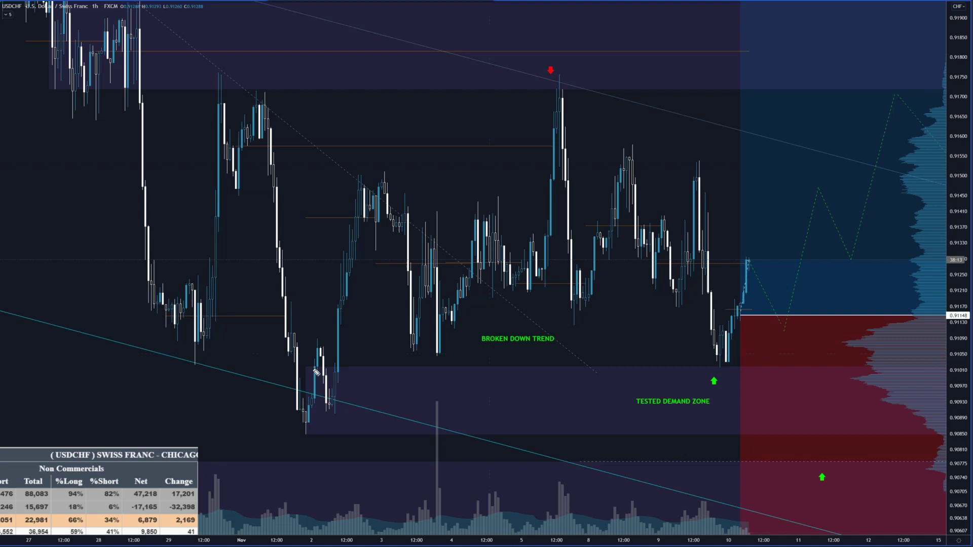
mouse_move(270, 380)
mouse_down()
mouse_move(350, 403)
mouse_move(298, 423)
mouse_move(325, 426)
mouse_move(351, 296)
mouse_move(391, 191)
mouse_up()
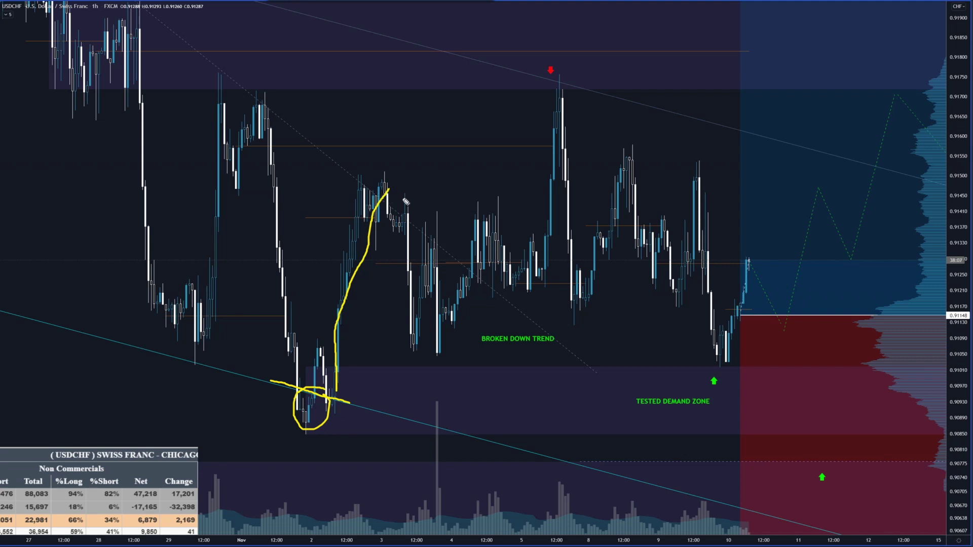
click(387, 205)
mouse_move(423, 263)
mouse_down()
mouse_move(458, 285)
mouse_move(482, 239)
mouse_up()
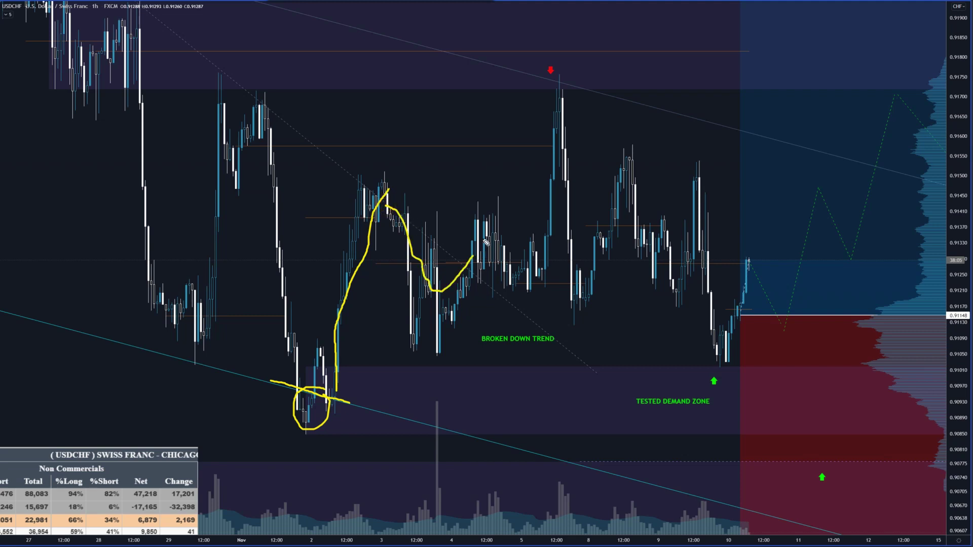
- Circle the demand zone's origin, extend its upper edge to a box around the November 9–10 retest, and clear the sketches
mouse_move(335, 362)
mouse_down()
mouse_move(303, 377)
mouse_move(311, 420)
mouse_move(329, 373)
mouse_up()
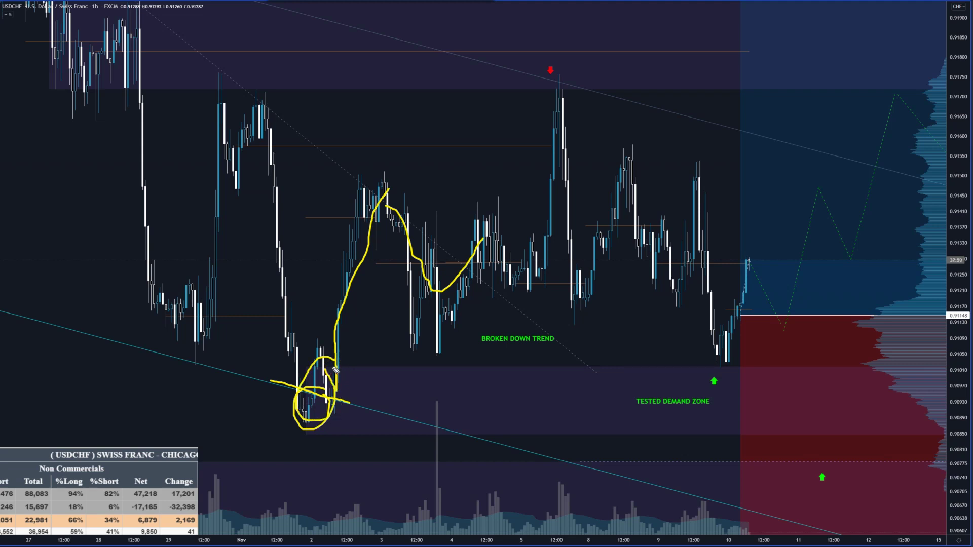
mouse_move(328, 368)
mouse_down()
mouse_move(734, 373)
mouse_move(710, 361)
mouse_move(743, 380)
mouse_up()
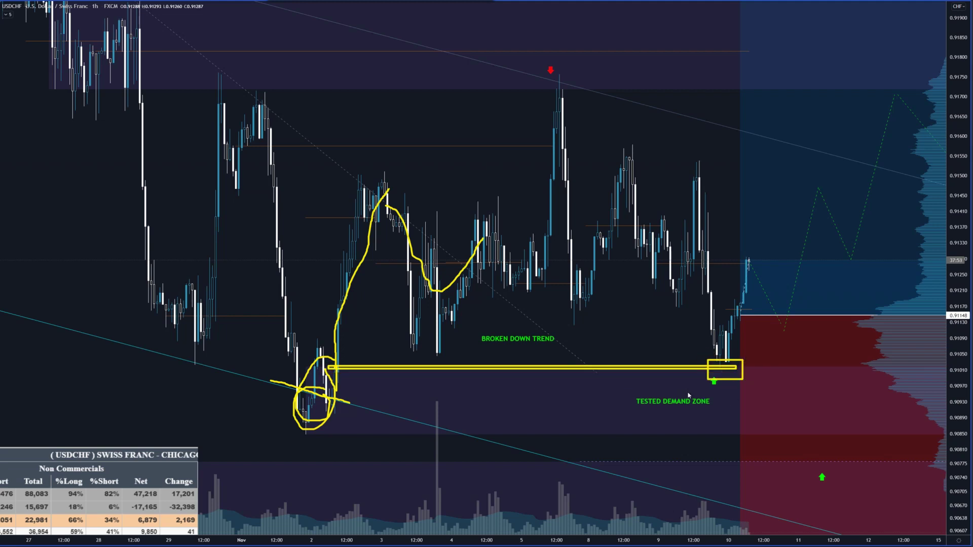
key(Escape)
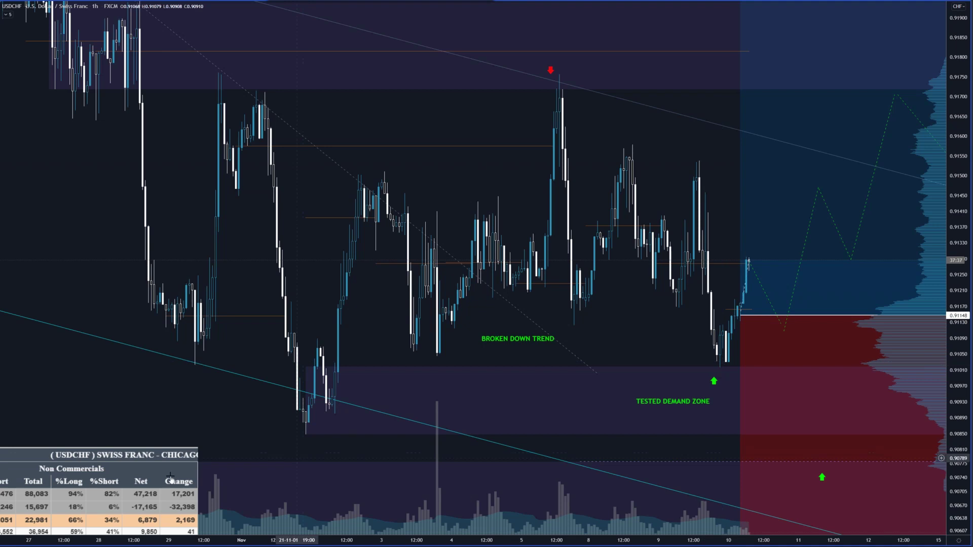
- Move the USDCHF COT table up over the chart's older candles and circle the 21/11/02 non-commercial long figure
drag(121, 490, 265, 132)
key(ctrl+shift+3)
mouse_move(104, 176)
mouse_down()
mouse_move(107, 200)
mouse_move(127, 188)
mouse_move(104, 177)
mouse_up()
- Trace the hourly move from the pre-spike base through the circled peak and demand-zone low, and mark the broken structure level near 0.9130
mouse_move(508, 277)
mouse_down()
mouse_move(495, 276)
mouse_move(538, 278)
mouse_move(513, 280)
mouse_up()
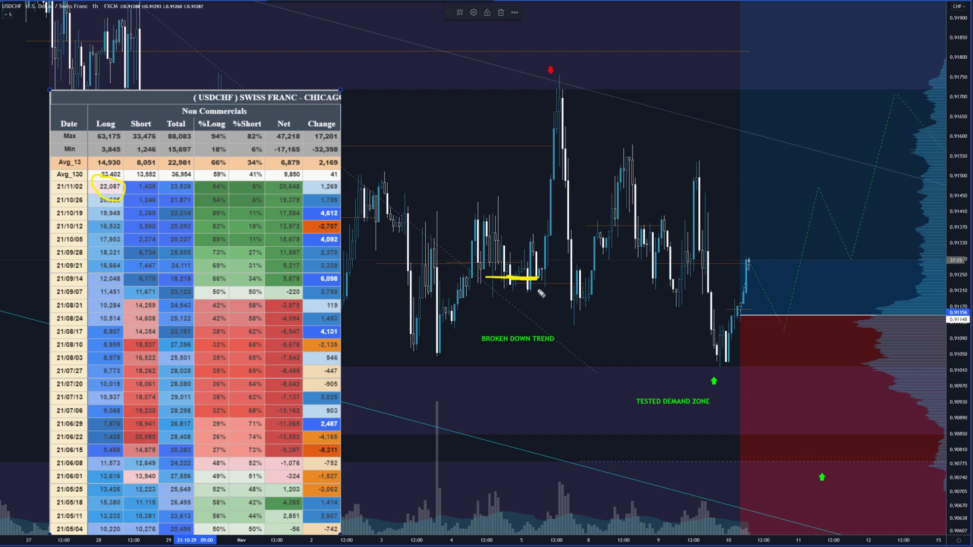
mouse_move(531, 278)
mouse_down()
mouse_move(569, 99)
mouse_move(543, 87)
mouse_move(556, 82)
mouse_up()
mouse_move(562, 90)
mouse_down()
mouse_move(559, 170)
mouse_move(670, 261)
mouse_move(722, 359)
mouse_move(709, 357)
mouse_move(728, 370)
mouse_move(725, 353)
mouse_up()
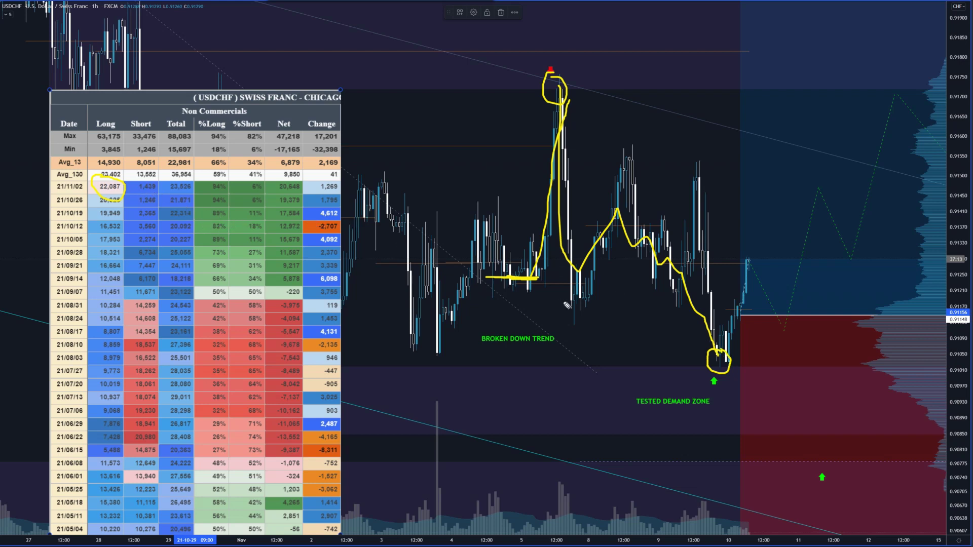
drag(731, 361, 751, 296)
drag(672, 263, 756, 261)
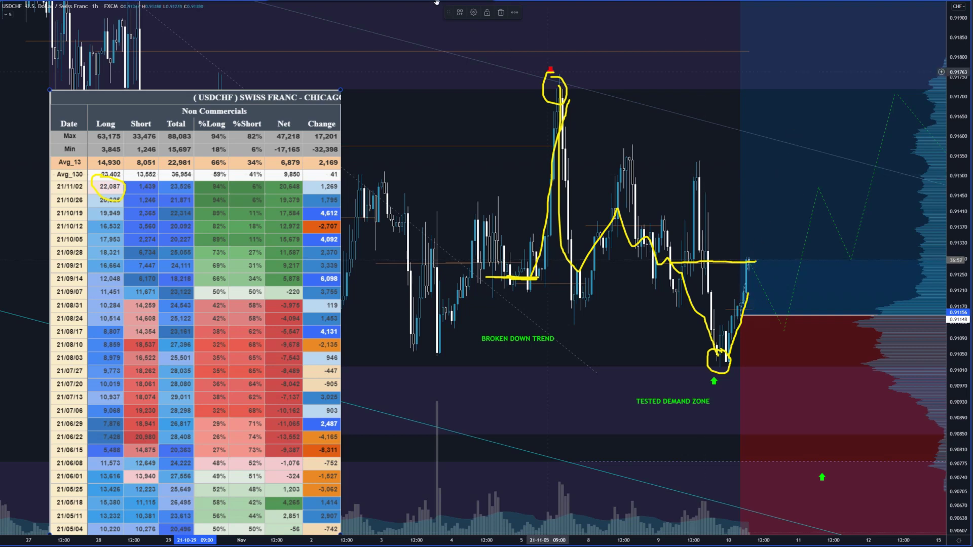
- Switch to the author's TradingView profile page, frame the line with the MT4 account details, and return to the hourly chart
click(371, 0)
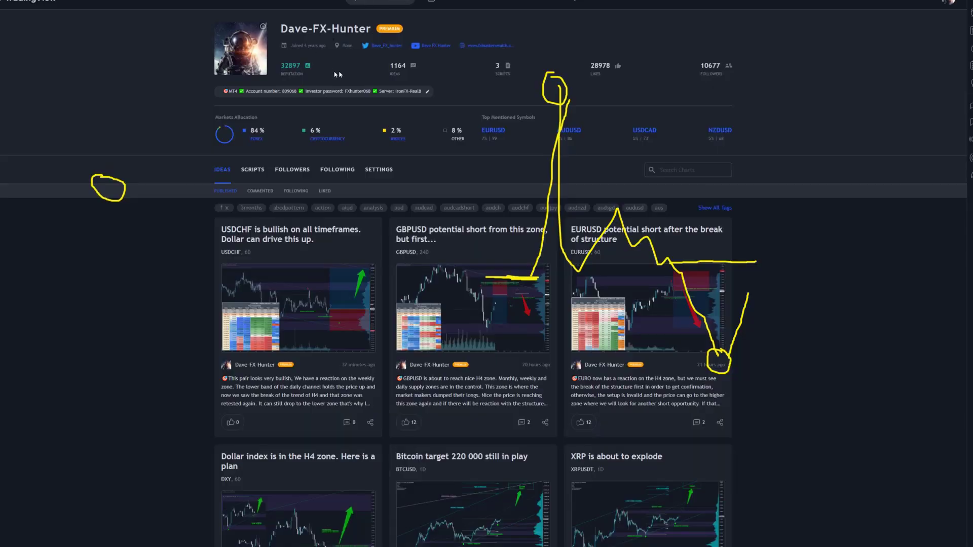
key(ctrl+shift+7)
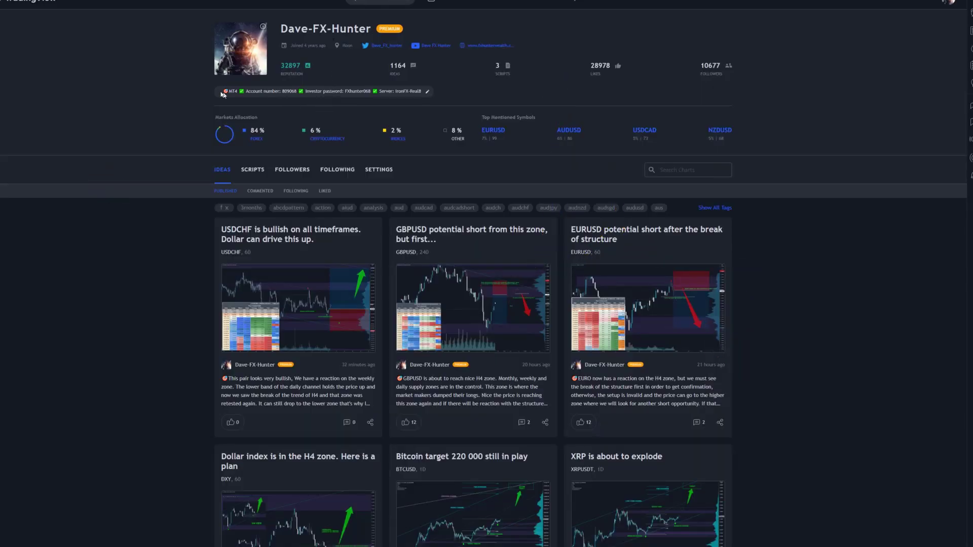
drag(206, 78, 441, 105)
key(Escape)
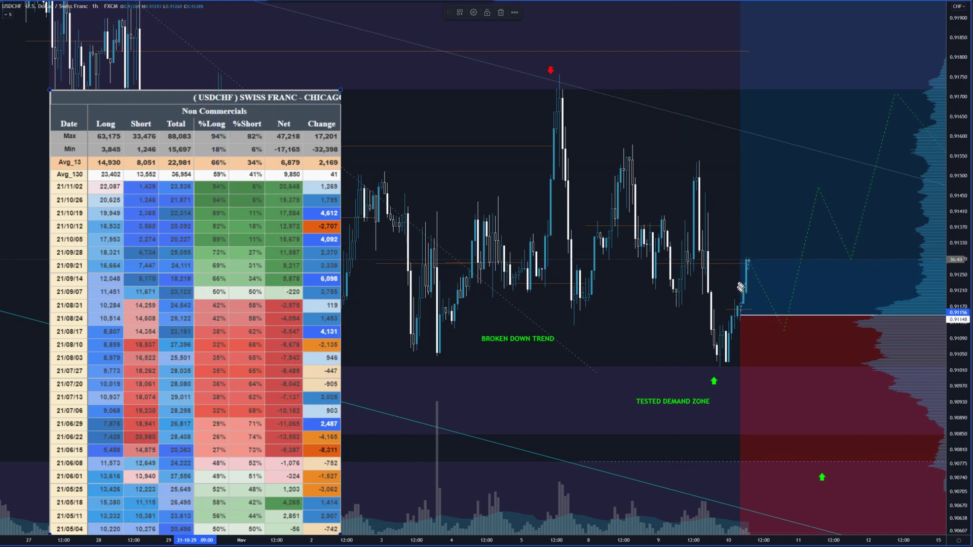
- Sketch the projected pullback to the 0.91148 entry and the following rise toward the supply zone, and clear it
mouse_move(742, 276)
mouse_down()
mouse_move(763, 286)
mouse_move(775, 315)
mouse_move(730, 318)
mouse_move(870, 316)
mouse_move(867, 306)
mouse_up()
mouse_move(790, 319)
mouse_down()
mouse_move(813, 231)
mouse_move(861, 209)
mouse_move(909, 118)
mouse_up()
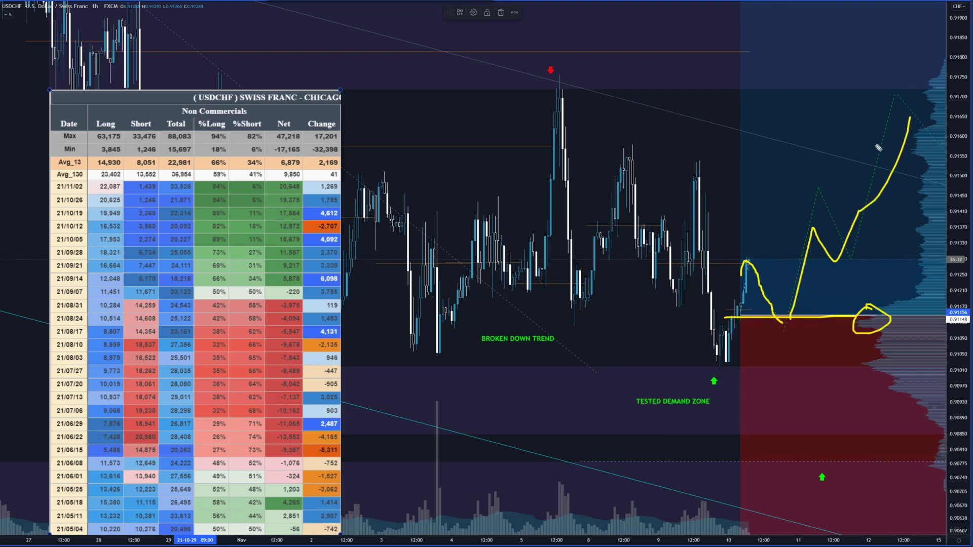
key(Escape)
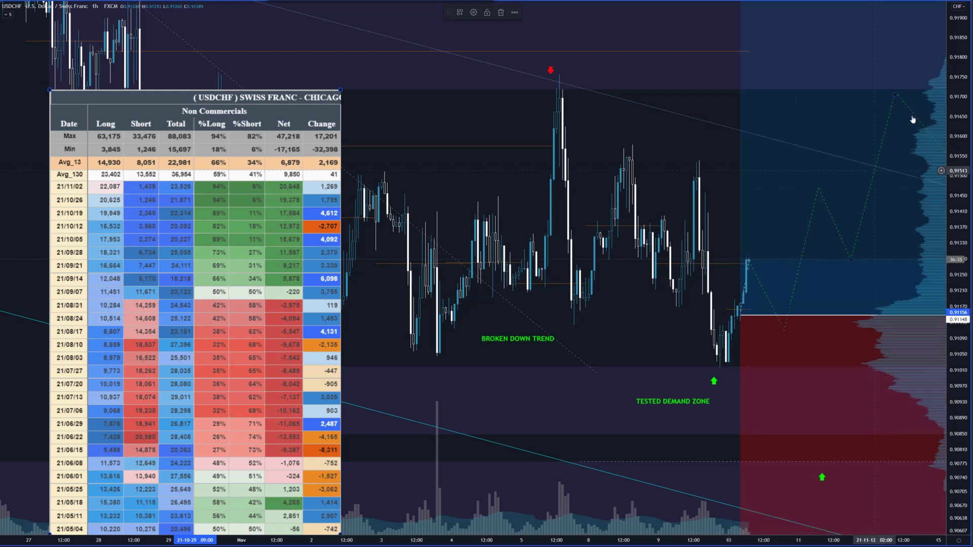
- Widen the hourly chart's price and time range to fit the long position's stop area and the large green arrow
drag(951, 59, 951, 188)
scroll(764, 246, down, 2)
drag(731, 192, 602, 196)
scroll(590, 223, up, 1)
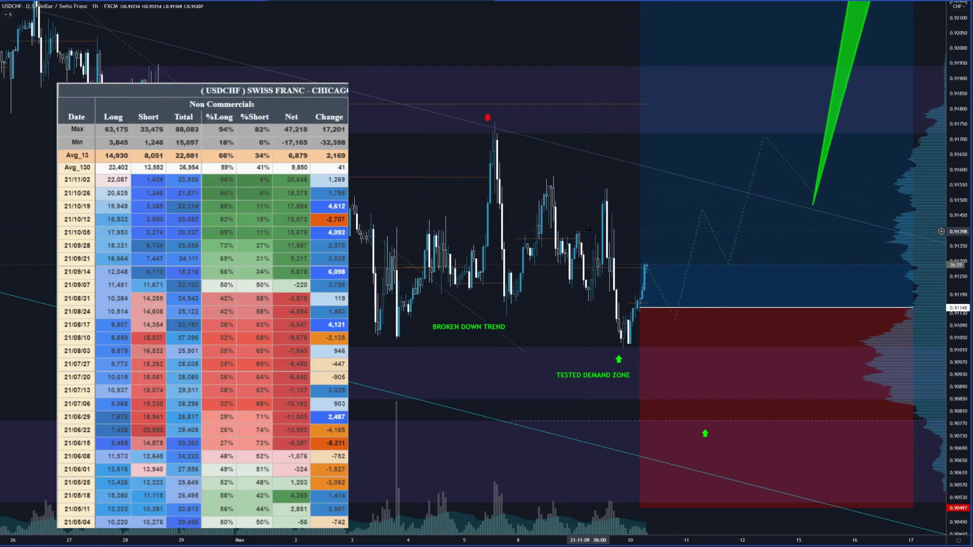
- Compress the USDCHF price scale, highlight the lower demand zone's dashed level, and sketch a drop through it with the 0.90497 stop underlined
drag(952, 38, 951, 189)
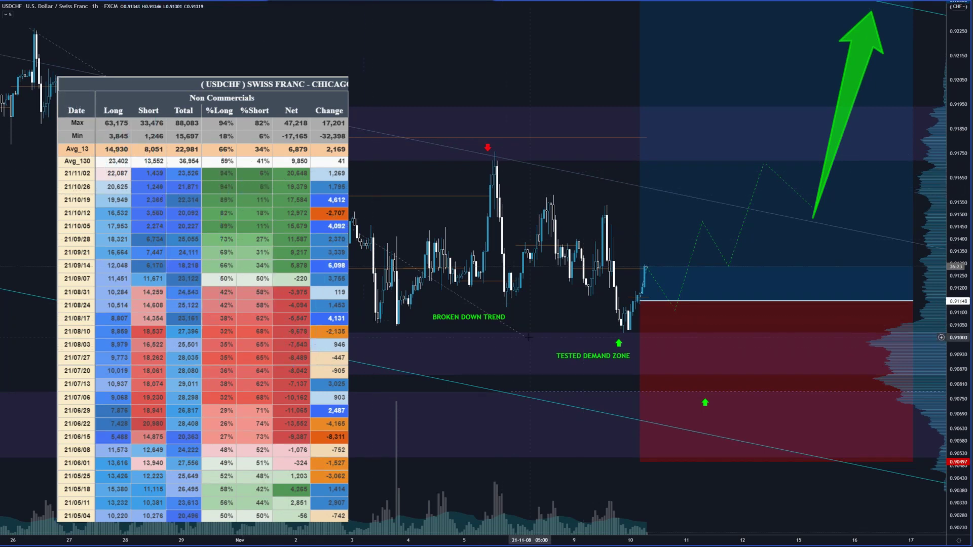
drag(514, 392, 722, 394)
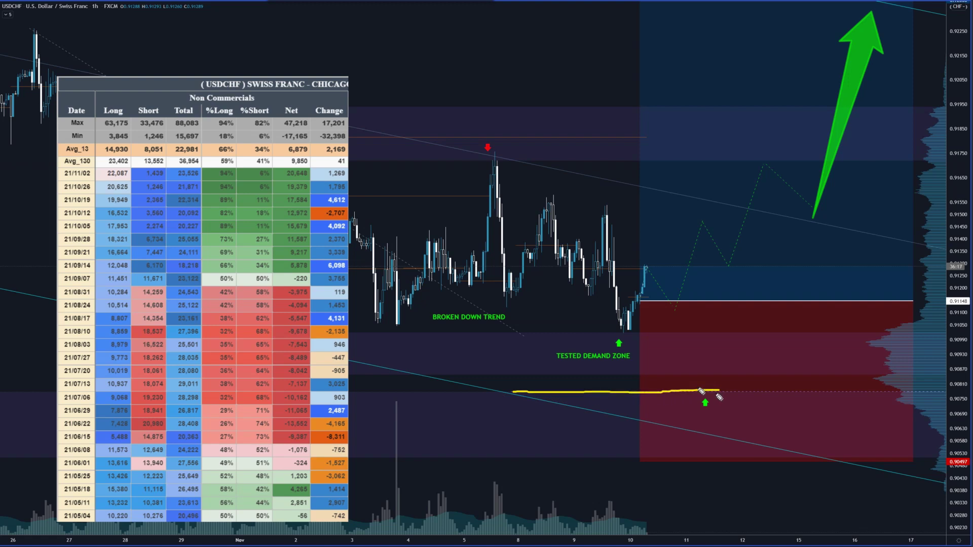
mouse_move(646, 268)
mouse_down()
mouse_move(686, 413)
mouse_move(695, 413)
mouse_up()
mouse_move(643, 465)
mouse_down()
mouse_move(785, 450)
mouse_move(682, 459)
mouse_move(705, 465)
mouse_up()
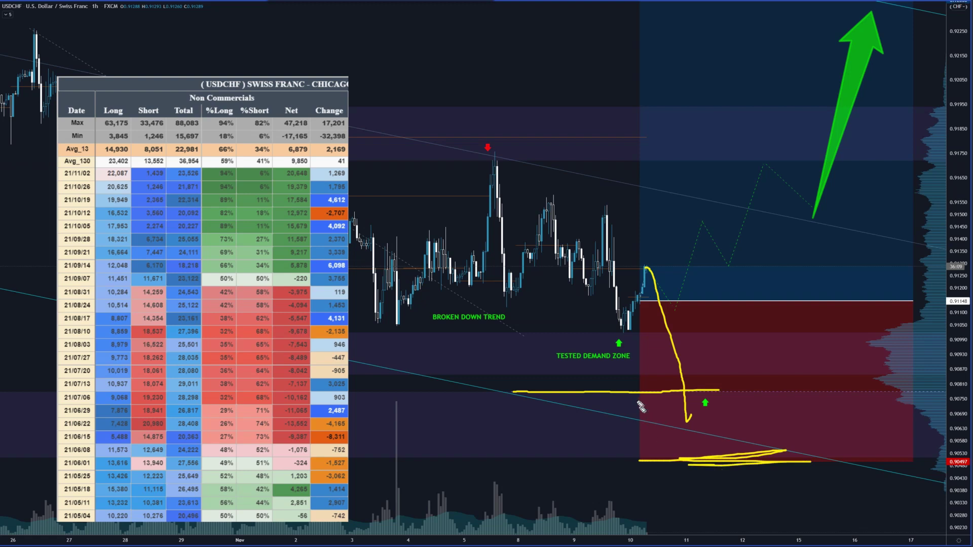
- Mark the tested demand-zone low and the lower channel line, retrace the drop to a circled stop level, and clear the drawings
drag(603, 330, 656, 331)
drag(595, 391, 697, 395)
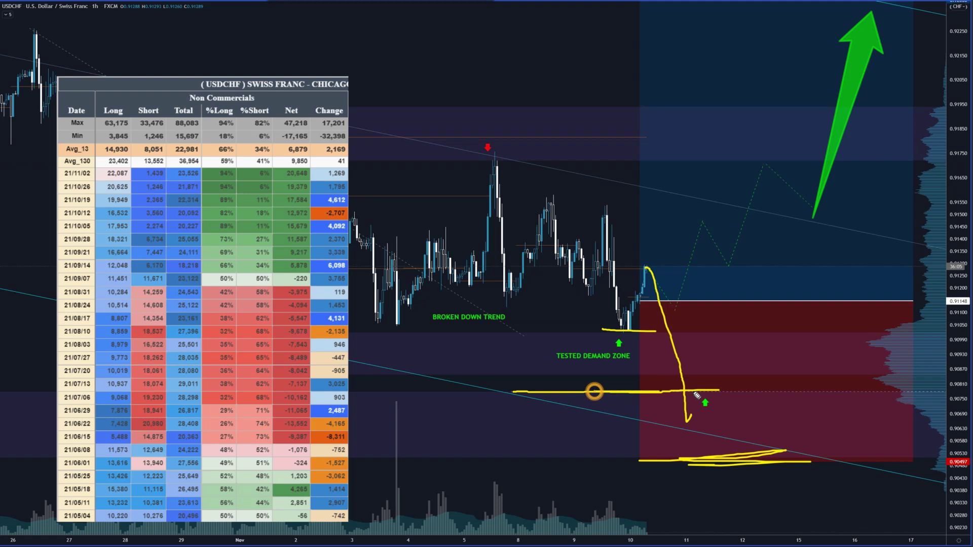
drag(518, 395, 788, 439)
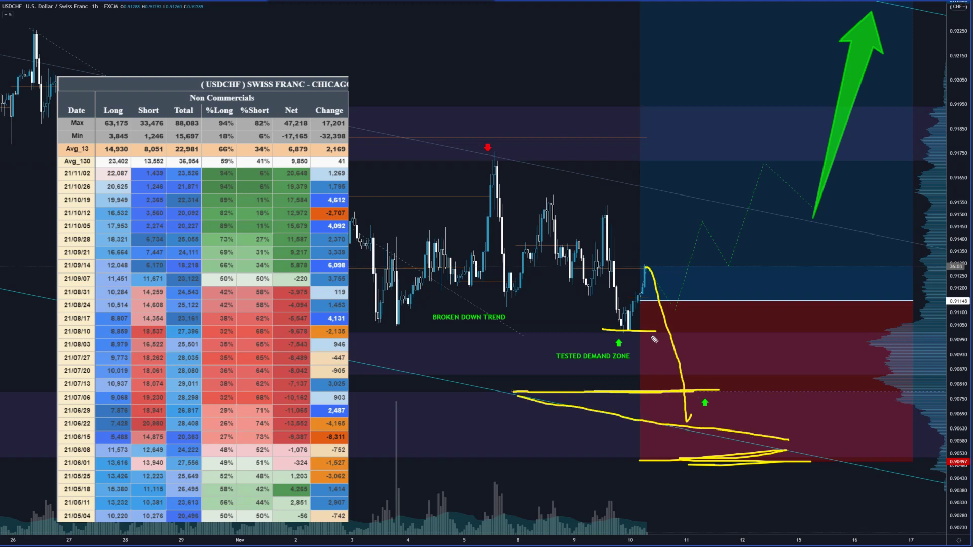
mouse_move(646, 267)
mouse_down()
mouse_move(688, 413)
mouse_move(717, 428)
mouse_move(710, 471)
mouse_up()
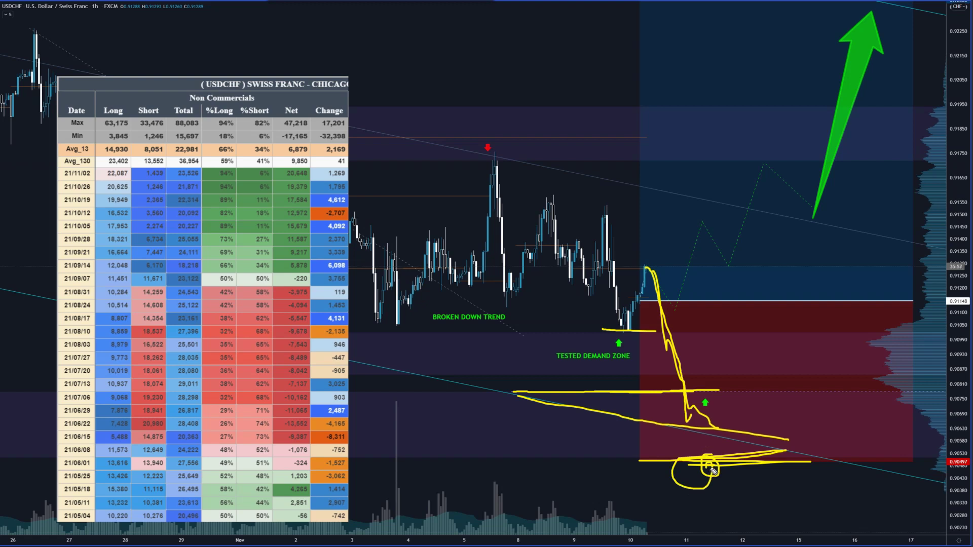
key(Escape)
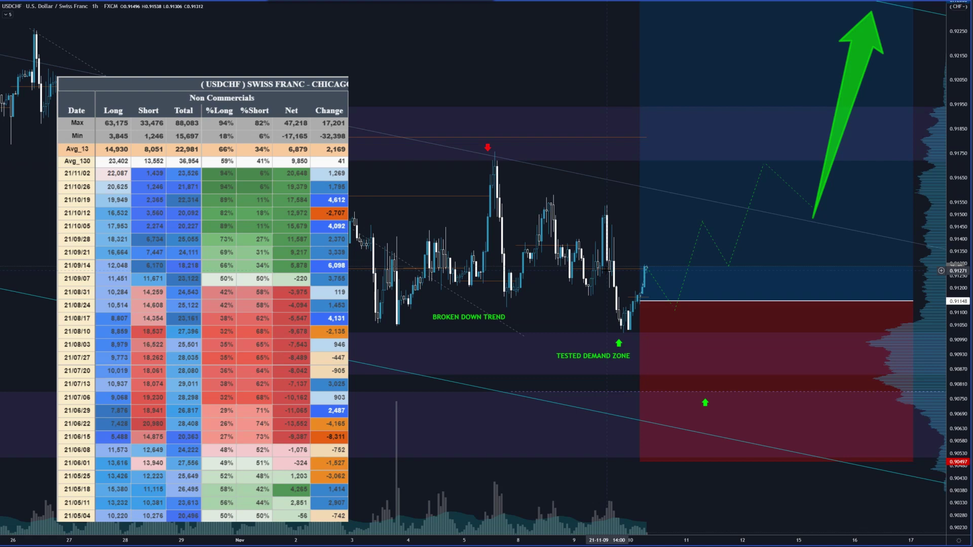
- Sketch a stepped decline to the lower zone's dashed level, circle the latest Non Commercials rows in the COT table, and clear everything
key(ctrl+2)
drag(625, 391, 695, 397)
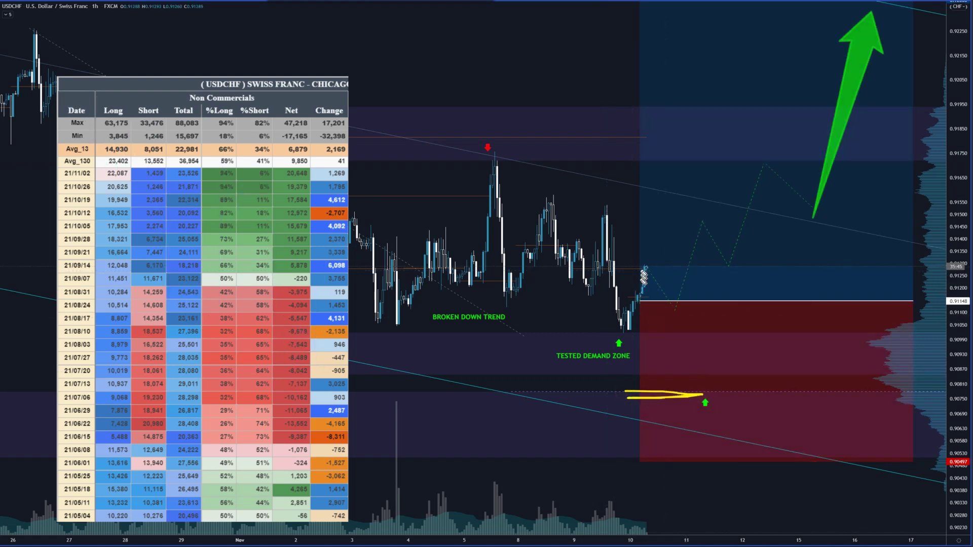
mouse_move(647, 262)
mouse_down()
mouse_move(662, 307)
mouse_move(677, 310)
mouse_up()
mouse_move(685, 346)
mouse_down()
mouse_move(699, 389)
mouse_move(717, 384)
mouse_move(711, 405)
mouse_move(728, 404)
mouse_up()
drag(705, 416, 725, 416)
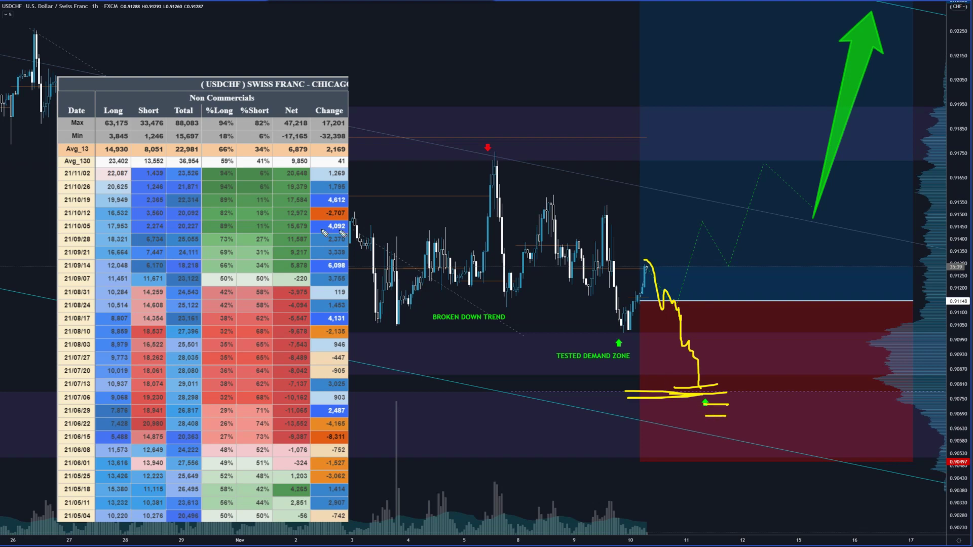
mouse_move(134, 154)
mouse_down()
mouse_move(104, 196)
mouse_move(167, 243)
mouse_move(152, 149)
mouse_move(104, 208)
mouse_move(108, 184)
mouse_up()
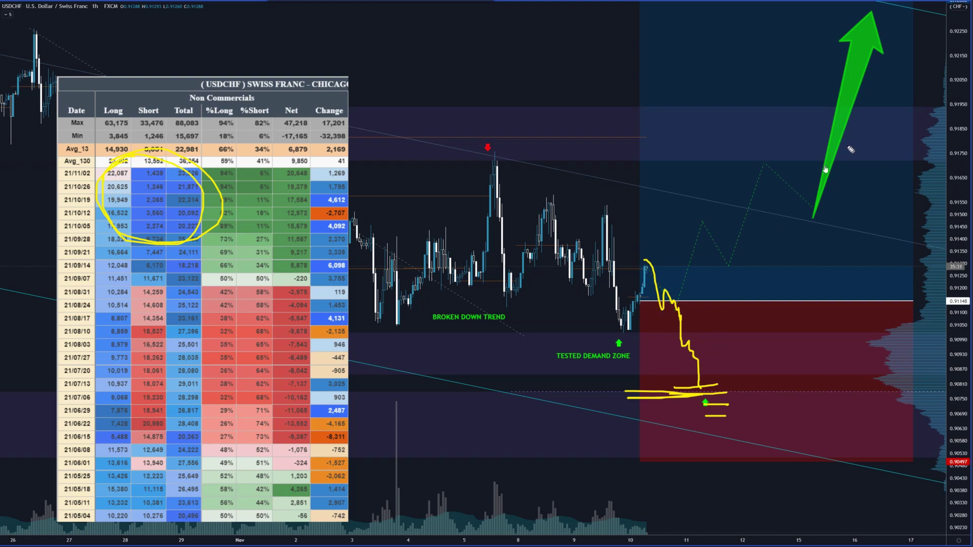
key(Escape)
- Restore the four-chart layout and switch it from USDCHF to EURUSD
right_click(630, 229)
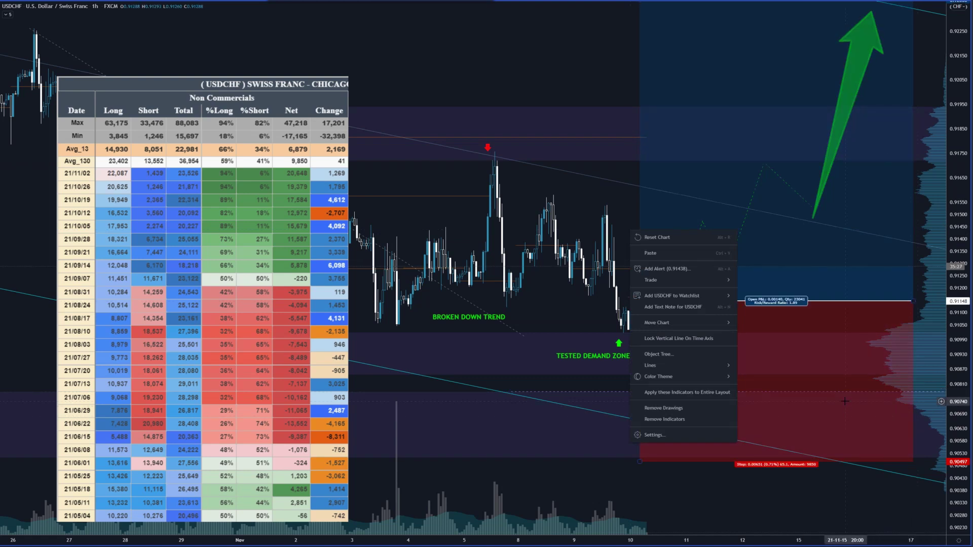
key(alt+Enter)
click(843, 202)
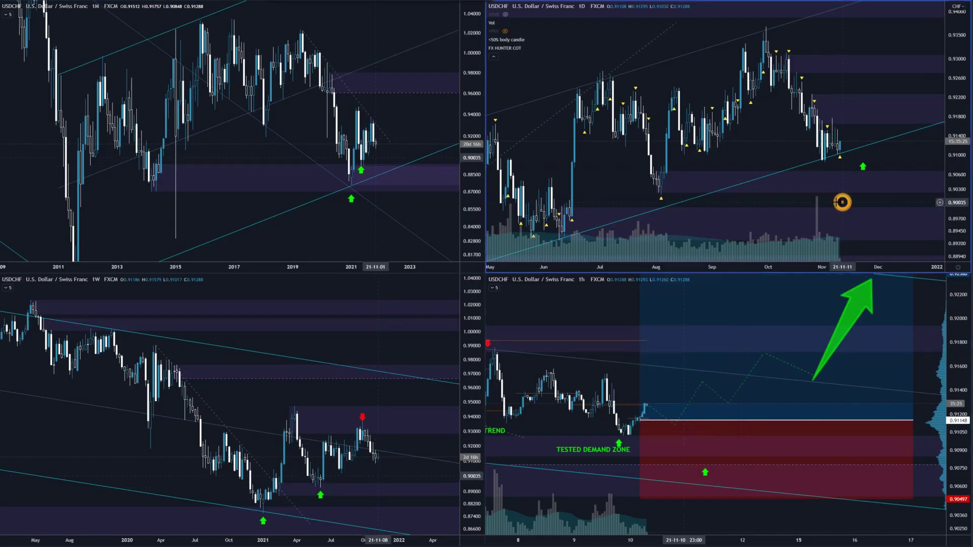
key(Down)
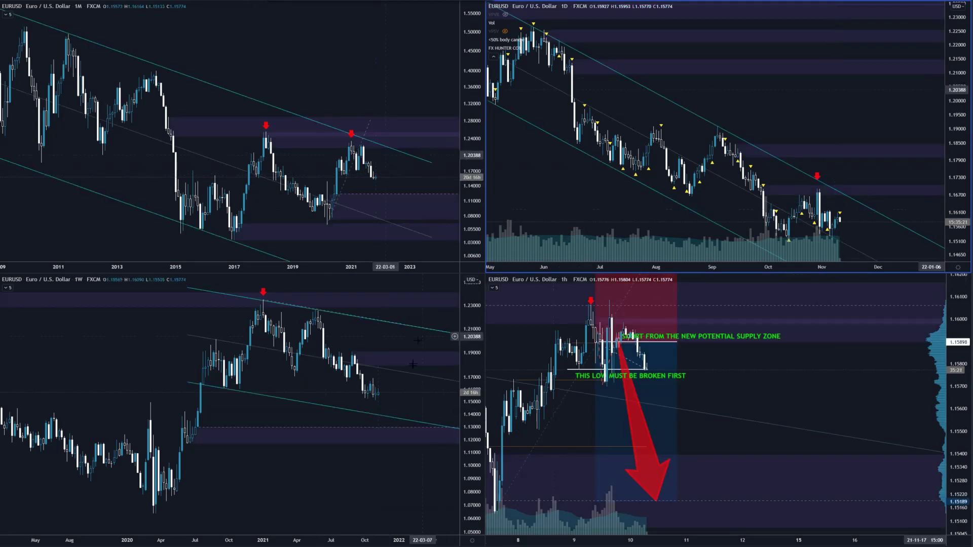
- Rescale and shift the EURUSD weekly chart around its descending channel, and move the hourly chart to reveal earlier candles
scroll(448, 385, up, 2)
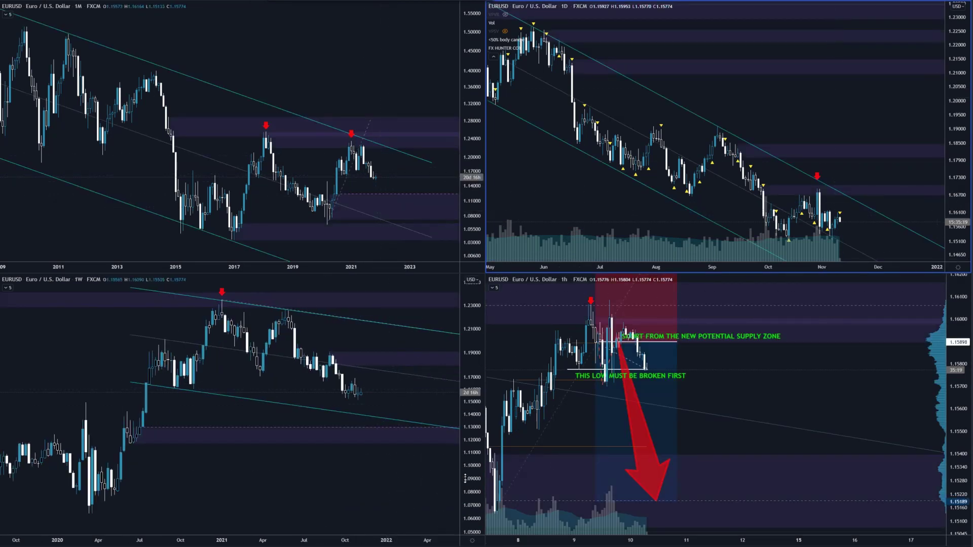
drag(462, 477, 463, 439)
click(417, 407)
drag(416, 408, 392, 431)
drag(732, 385, 866, 390)
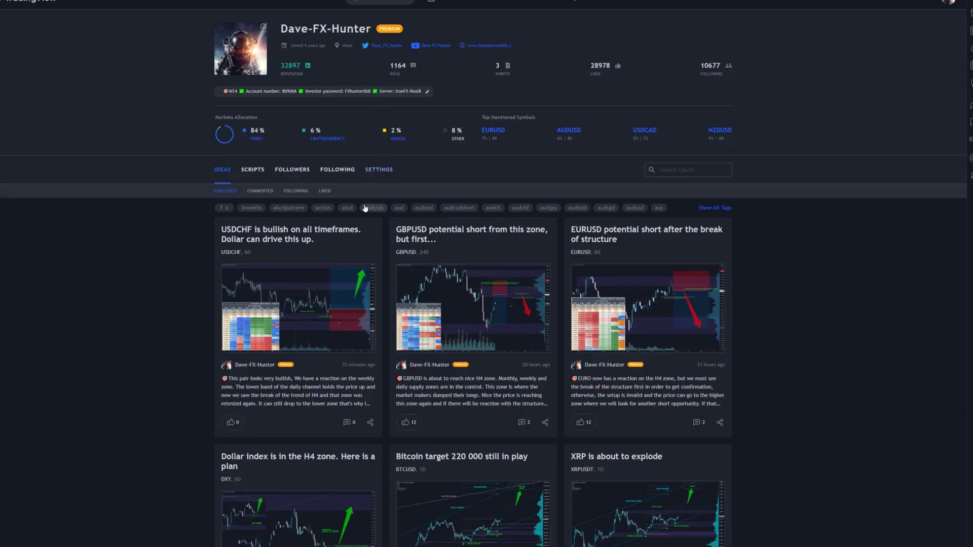
- Open the published EURUSD short idea from the author's profile, and mark the low that must be broken and the supply zone's dashed level
click(658, 291)
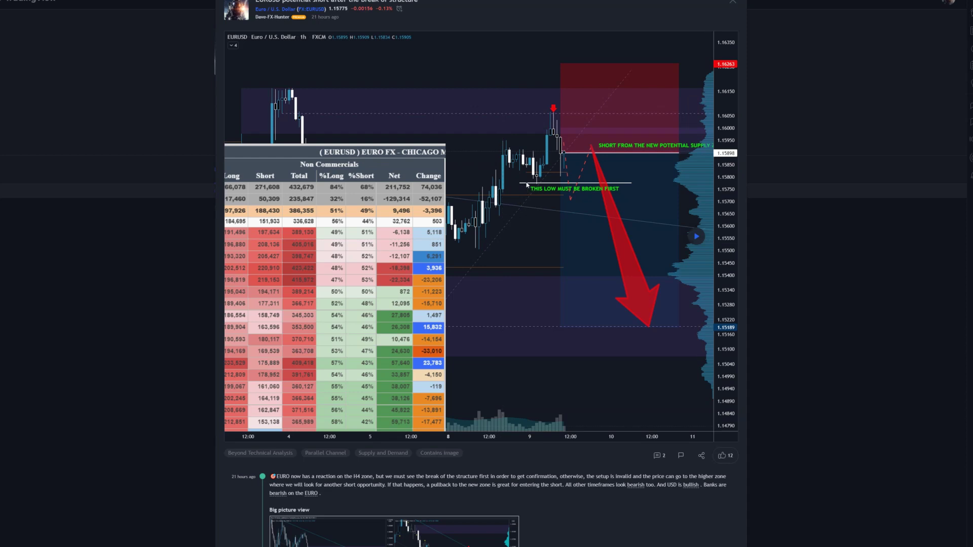
drag(520, 184, 634, 184)
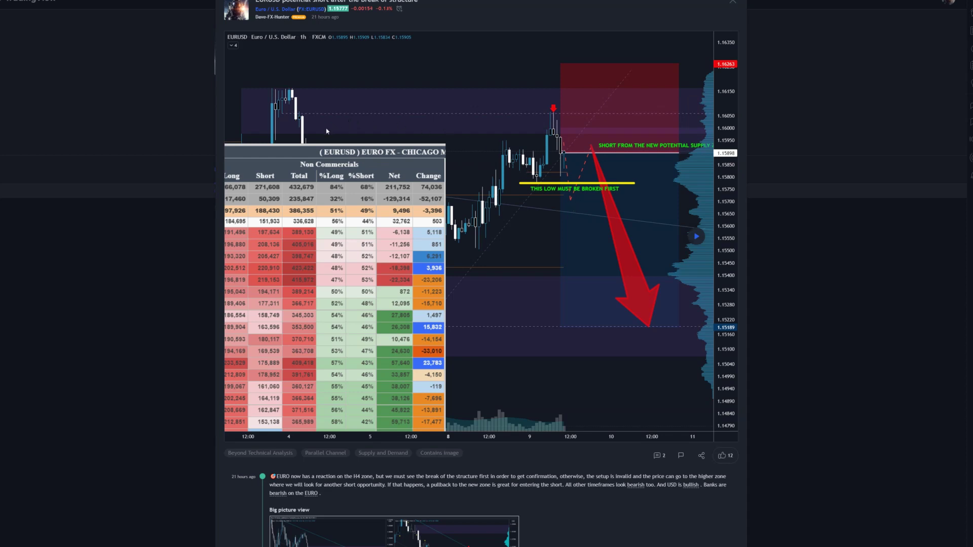
drag(283, 113, 683, 115)
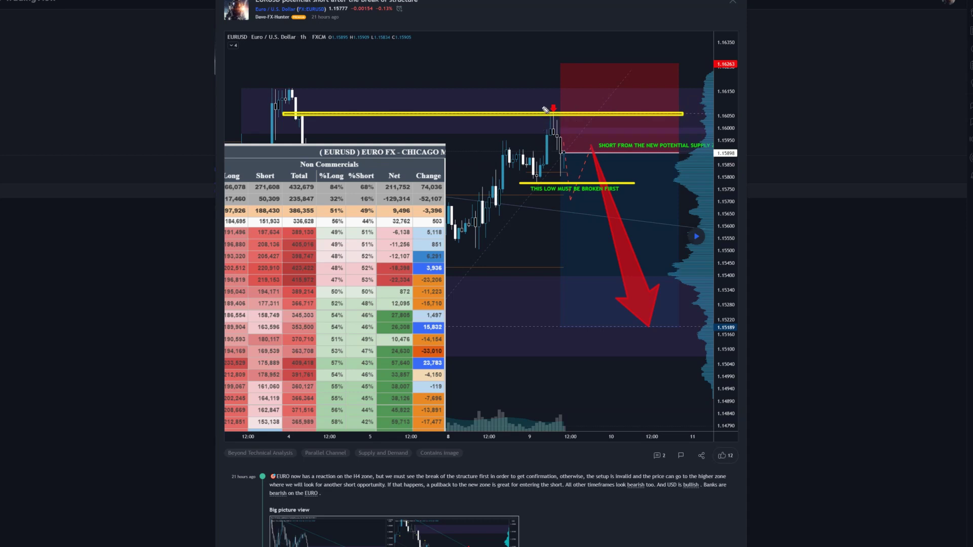
- Circle the supply-zone reaction high with its drop toward the low, sketch an alternative rise above the stop area, and clear the drawings
mouse_move(554, 106)
mouse_down()
mouse_move(543, 112)
mouse_move(553, 103)
mouse_move(558, 135)
mouse_up()
drag(525, 186, 620, 190)
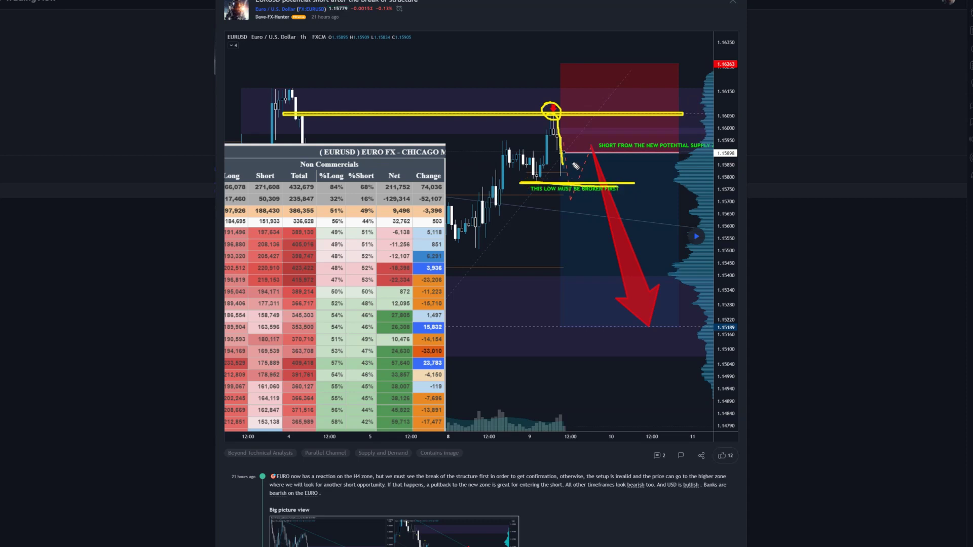
drag(562, 153, 610, 52)
key(Escape)
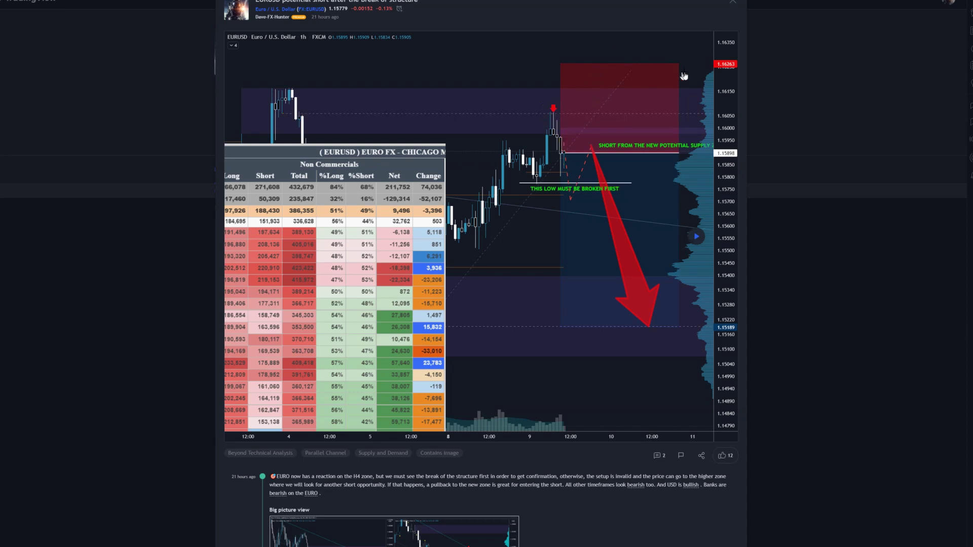
- Compress the price scale to include the higher supply zone, sketch a rise into it followed by a fall to the low, and clear it
drag(724, 62, 722, 180)
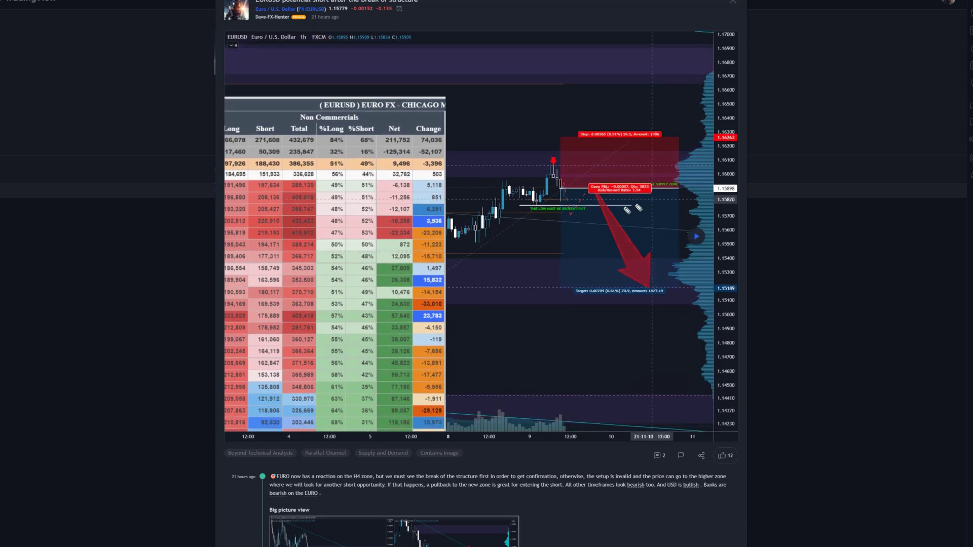
drag(520, 205, 596, 207)
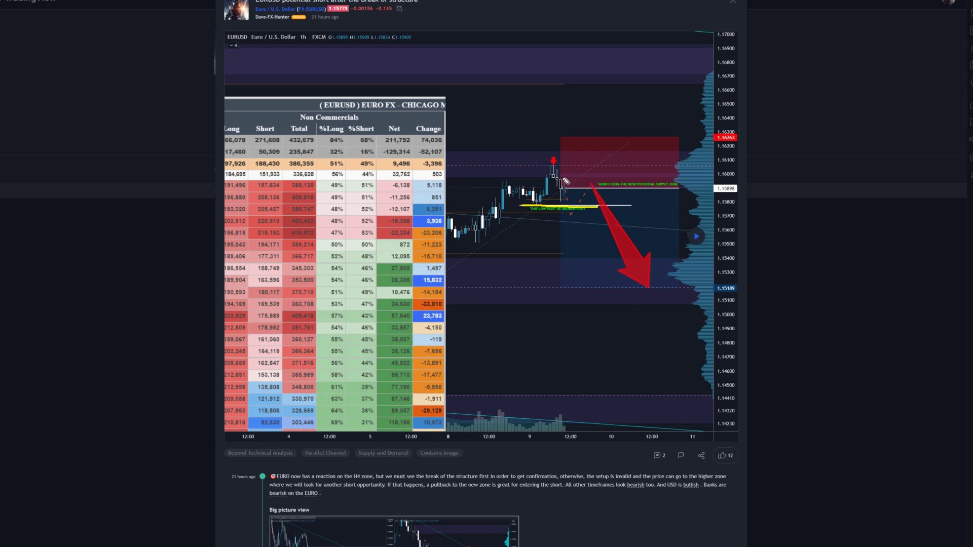
mouse_move(564, 188)
mouse_down()
mouse_move(622, 82)
mouse_move(633, 209)
mouse_up()
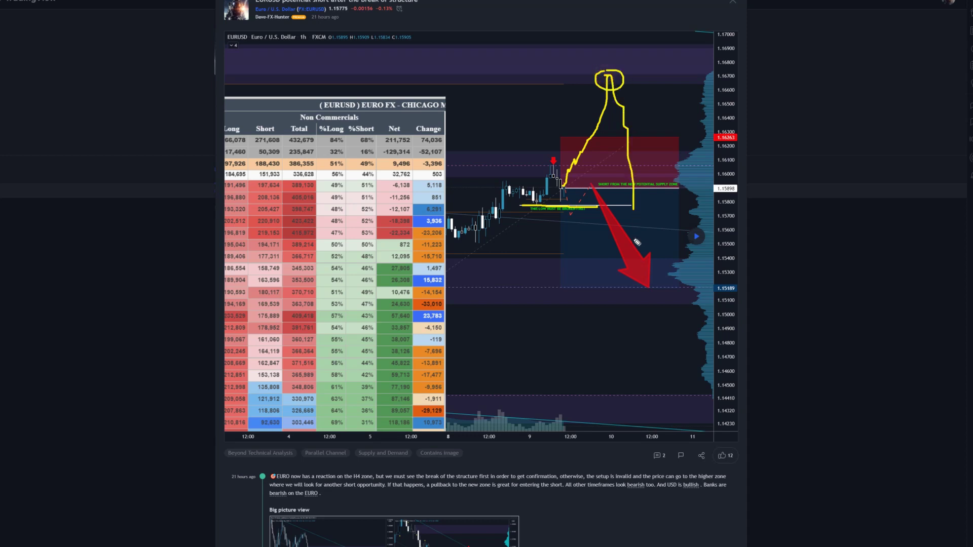
drag(609, 97, 628, 48)
key(Escape)
- Enlarge the hourly price and time scales again, and circle the reaction high and the expected break below the underlined low
drag(722, 331, 721, 182)
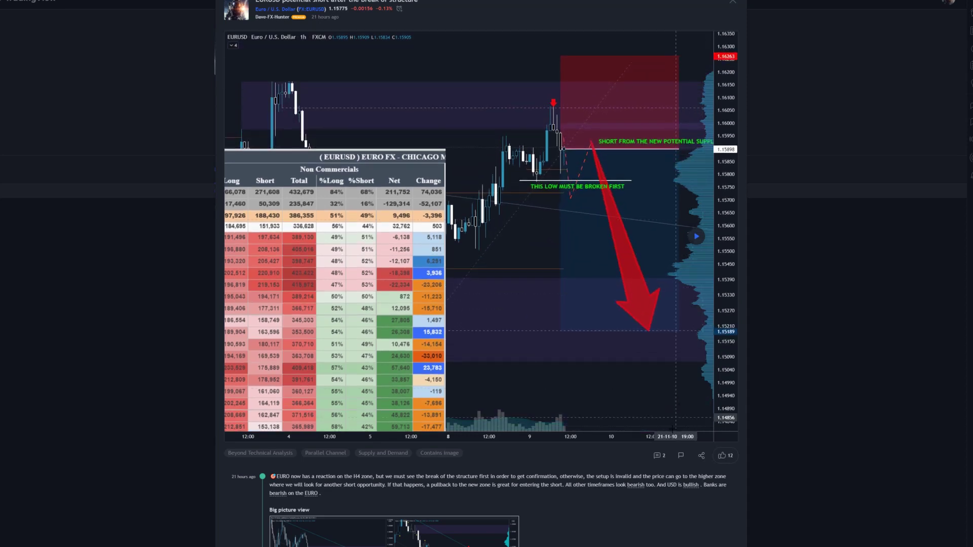
drag(671, 437, 652, 449)
drag(456, 119, 473, 99)
mouse_move(489, 150)
mouse_down()
mouse_move(495, 203)
mouse_move(495, 192)
mouse_move(438, 179)
mouse_up()
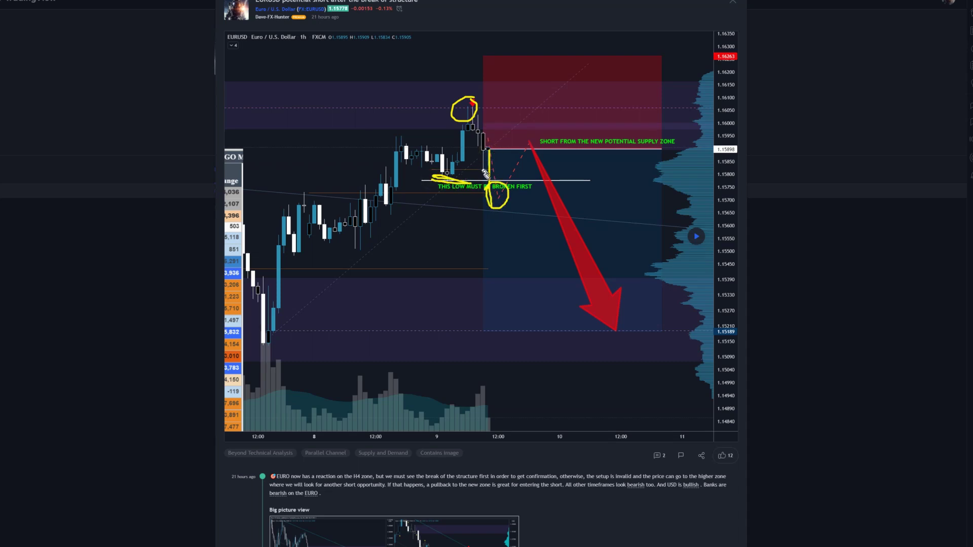
- Sketch the pullback from the broken low into the new supply zone and the following fall, and clear the drawings
drag(495, 194, 516, 141)
drag(511, 129, 550, 248)
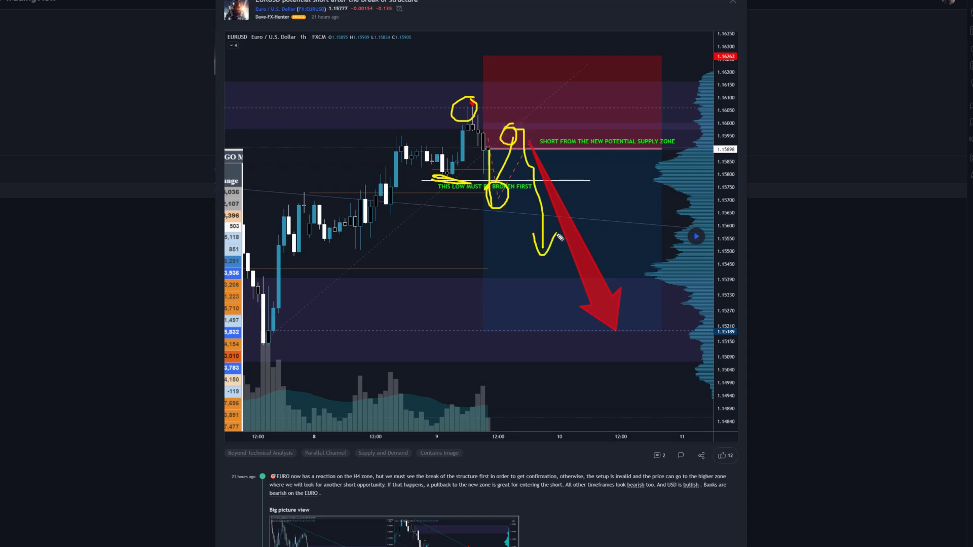
key(Escape)
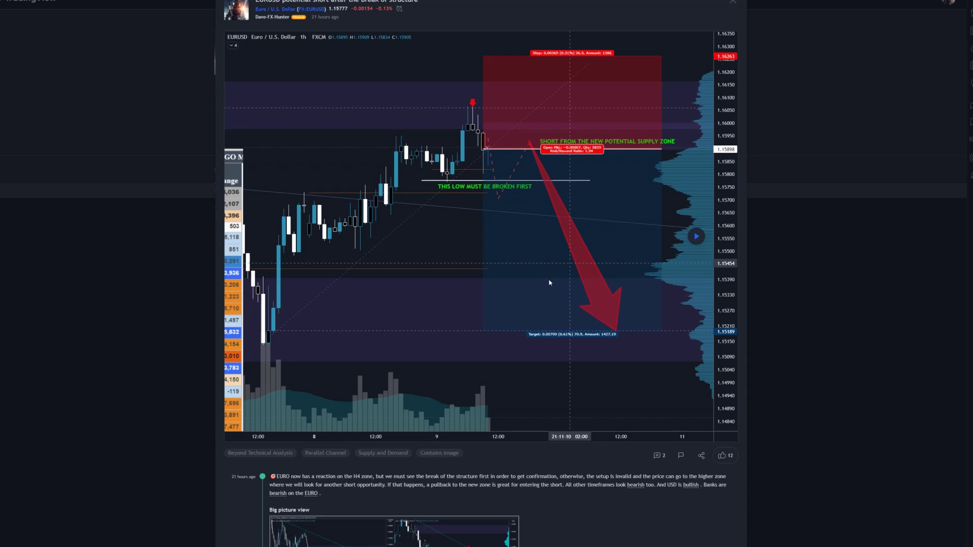
- Play the published EURUSD idea forward, and mark the structure low's level with circles around its break and the reaction high
drag(591, 439, 623, 439)
click(694, 236)
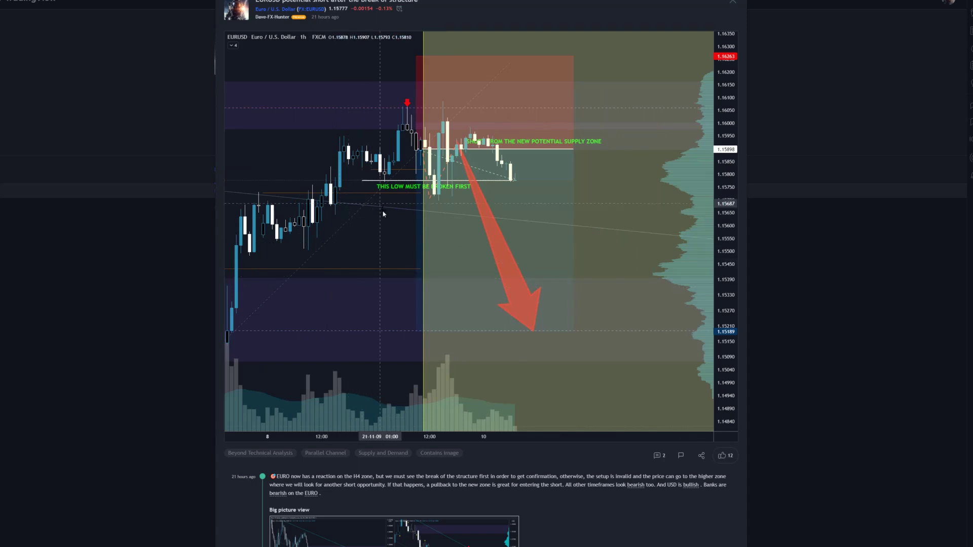
mouse_move(434, 186)
mouse_down()
mouse_move(446, 196)
mouse_move(428, 183)
mouse_up()
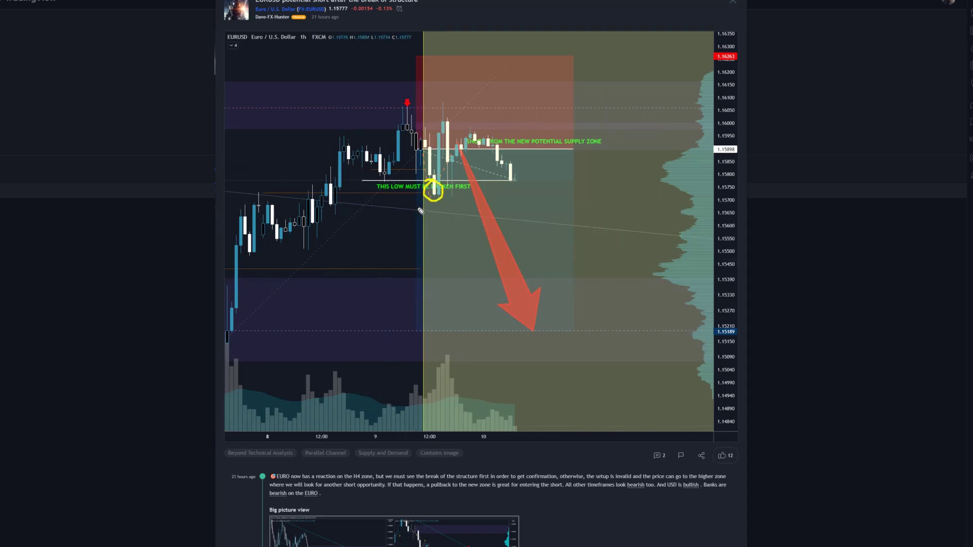
drag(363, 181, 430, 181)
mouse_move(413, 101)
mouse_down()
mouse_move(398, 101)
mouse_move(410, 112)
mouse_up()
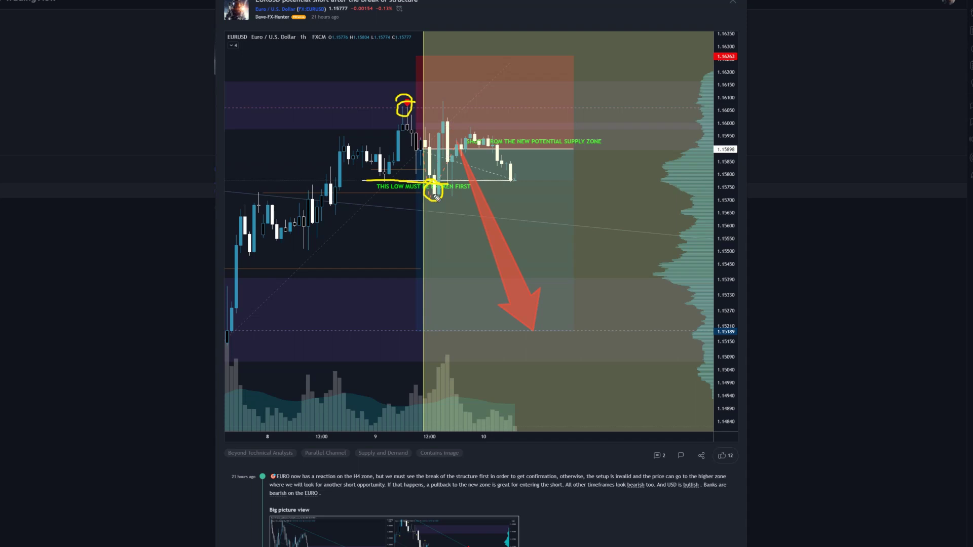
- Trace the rebound from the broken low to the short entry line at 1.15898, and mark two stop levels above the reaction high
mouse_move(431, 194)
mouse_down()
mouse_move(438, 150)
mouse_move(552, 149)
mouse_up()
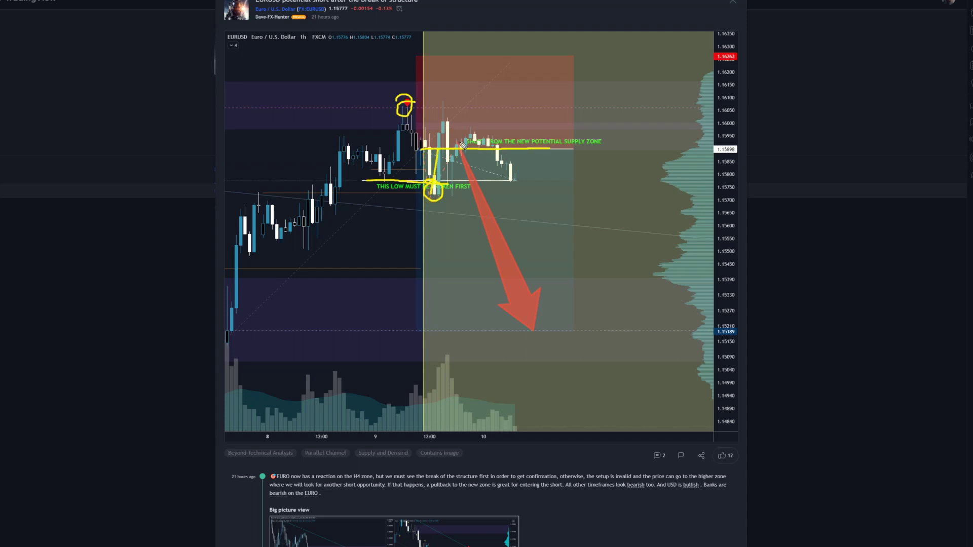
drag(413, 51, 436, 52)
drag(388, 79, 416, 80)
- Box the price range between the reaction high and the structure low, replace it with a sketched fall toward the target, and clear that too
mouse_move(445, 104)
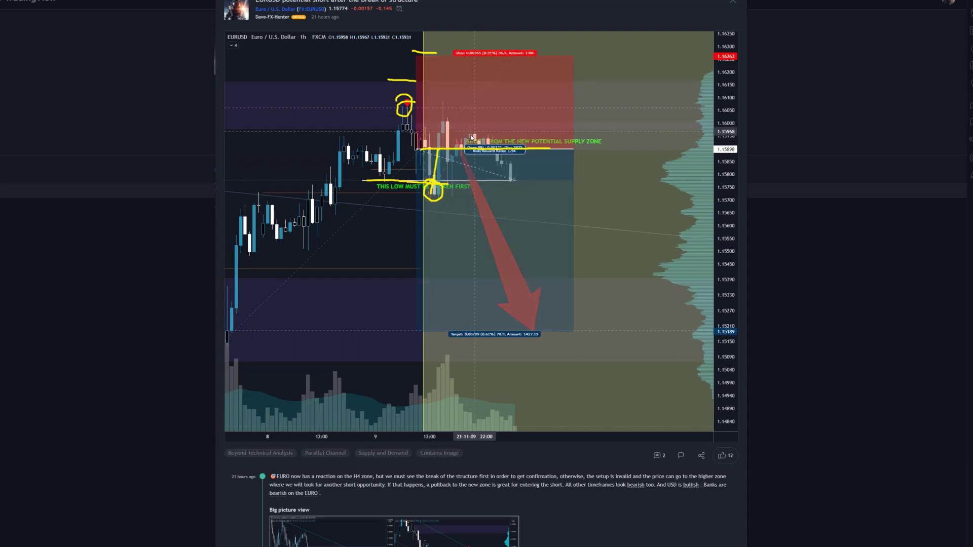
drag(333, 106, 532, 192)
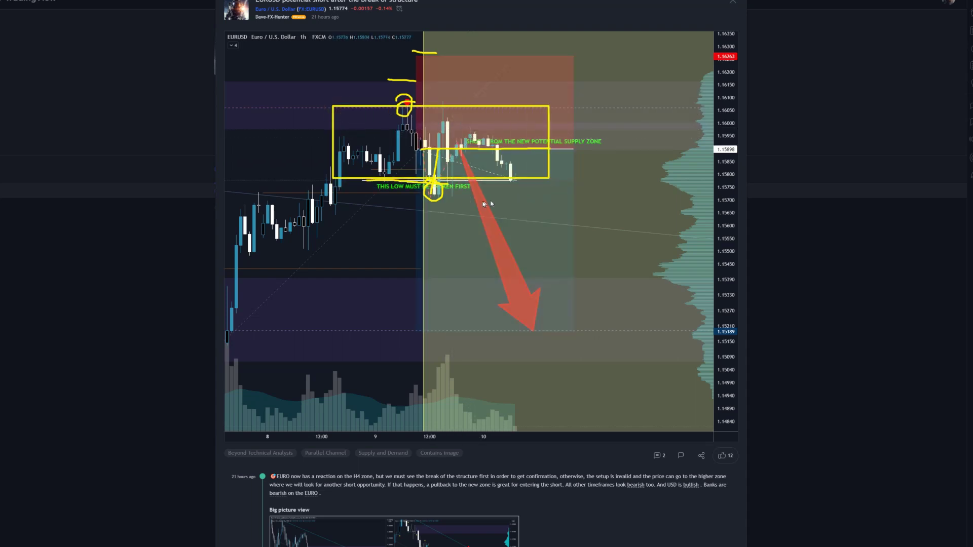
key(Escape)
mouse_move(472, 198)
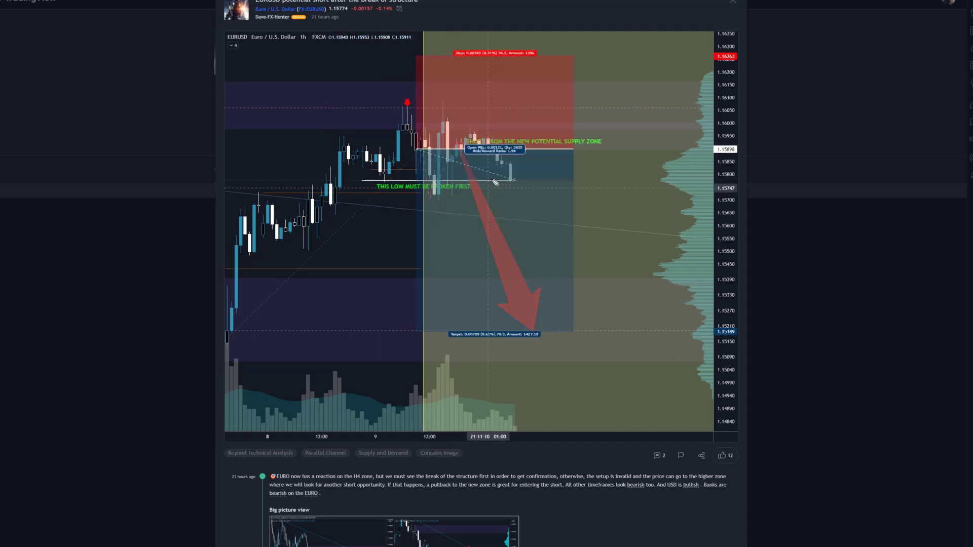
drag(498, 152, 547, 307)
key(Escape)
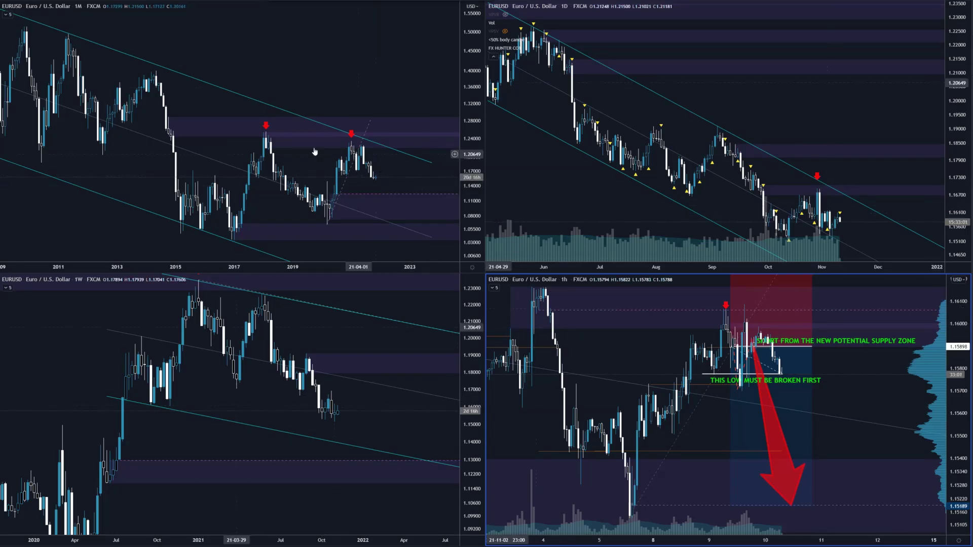
- On the monthly EURUSD chart, circle the 2021 high, mark the demand zone's upper edge, and sketch the expected path down to it
scroll(334, 155, up, 1)
drag(468, 215, 467, 199)
drag(415, 177, 416, 111)
scroll(415, 111, up, 1)
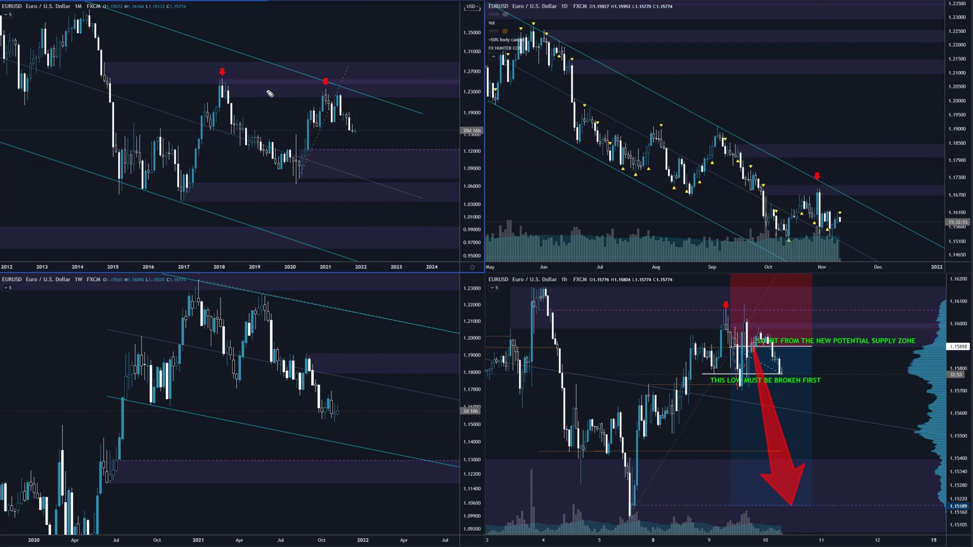
drag(327, 76, 317, 77)
drag(307, 150, 451, 152)
mouse_move(354, 131)
mouse_down()
mouse_move(361, 153)
mouse_move(366, 115)
mouse_move(382, 145)
mouse_up()
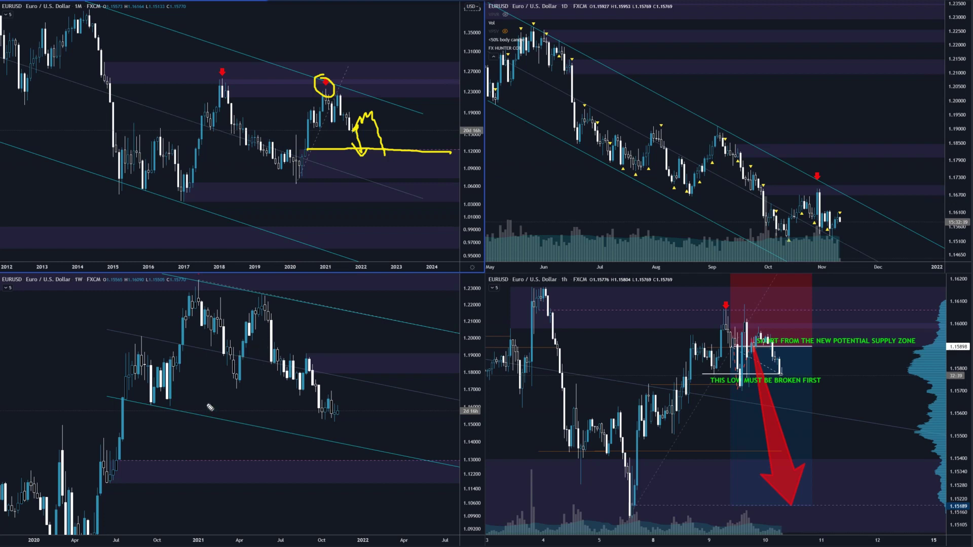
- On the weekly chart, circle the high at the start of 2021 and mark the upper edge of the demand zone below
drag(199, 284, 201, 278)
drag(114, 460, 440, 458)
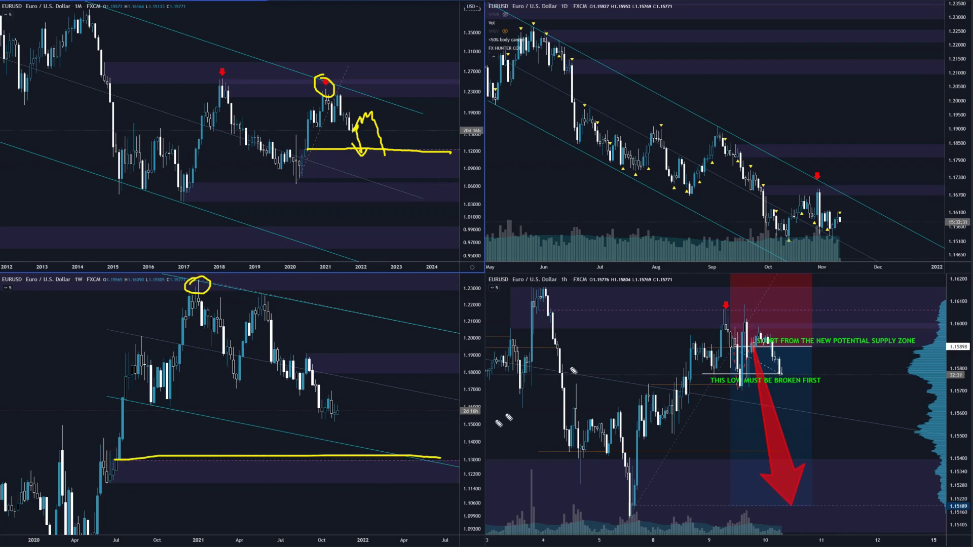
key(Escape)
- On the daily chart, mark the broken August low, box the candles before the break, and point an arrow at the volume spike
click(841, 122)
drag(954, 228, 895, 156)
scroll(895, 156, up, 2)
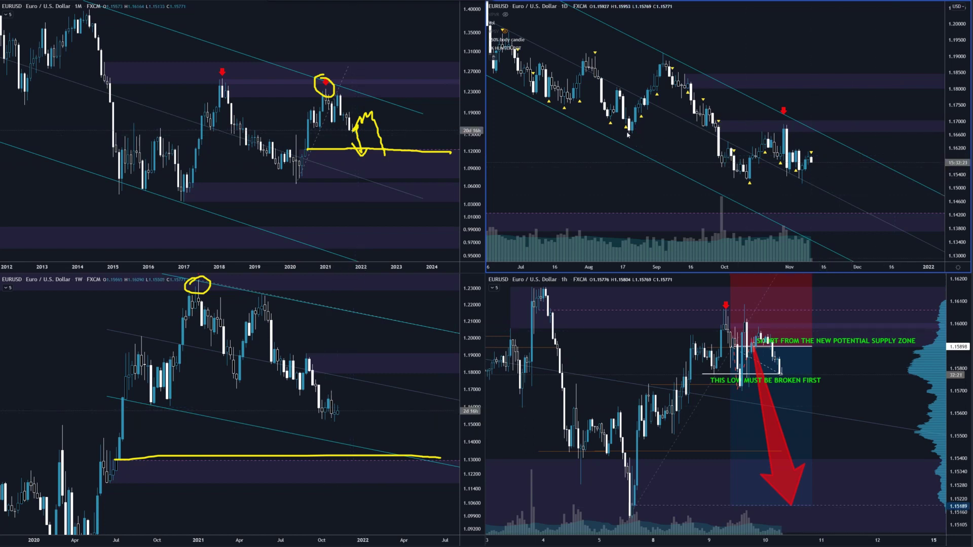
mouse_move(626, 132)
mouse_down()
mouse_move(739, 138)
mouse_move(717, 123)
mouse_move(722, 134)
mouse_up()
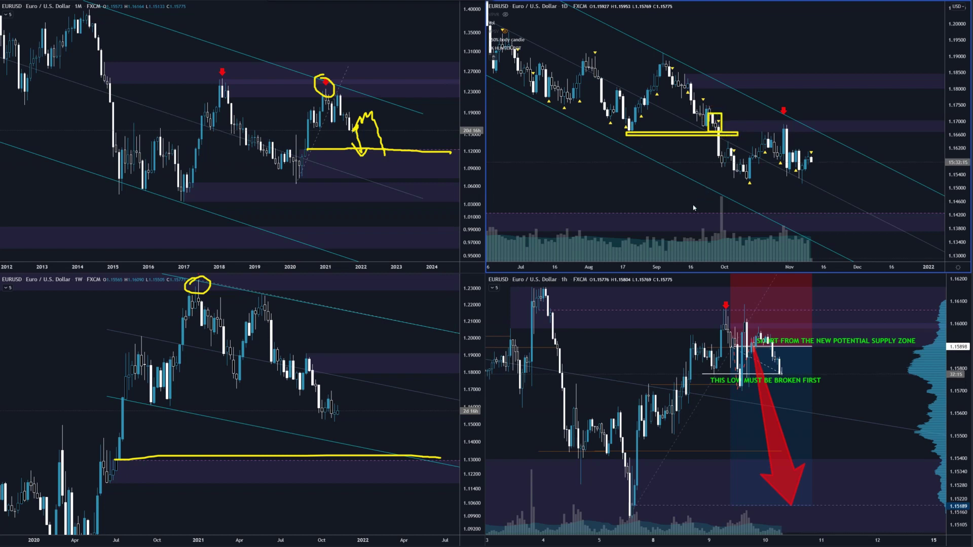
mouse_move(689, 195)
mouse_down()
mouse_move(720, 205)
mouse_move(714, 212)
mouse_up()
- Trace the daily fall and return to the supply zone, project the drop to a target line at about 1.142, and clear the drawings
mouse_move(720, 132)
mouse_down()
mouse_move(728, 154)
mouse_move(770, 149)
mouse_move(772, 118)
mouse_move(787, 129)
mouse_up()
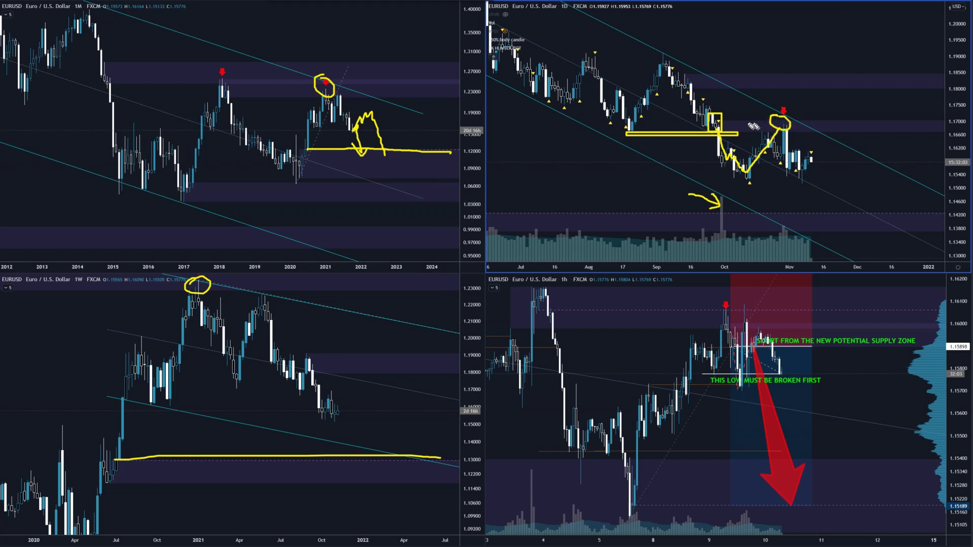
mouse_move(718, 127)
mouse_down()
mouse_move(790, 129)
mouse_move(795, 168)
mouse_move(812, 162)
mouse_move(830, 215)
mouse_up()
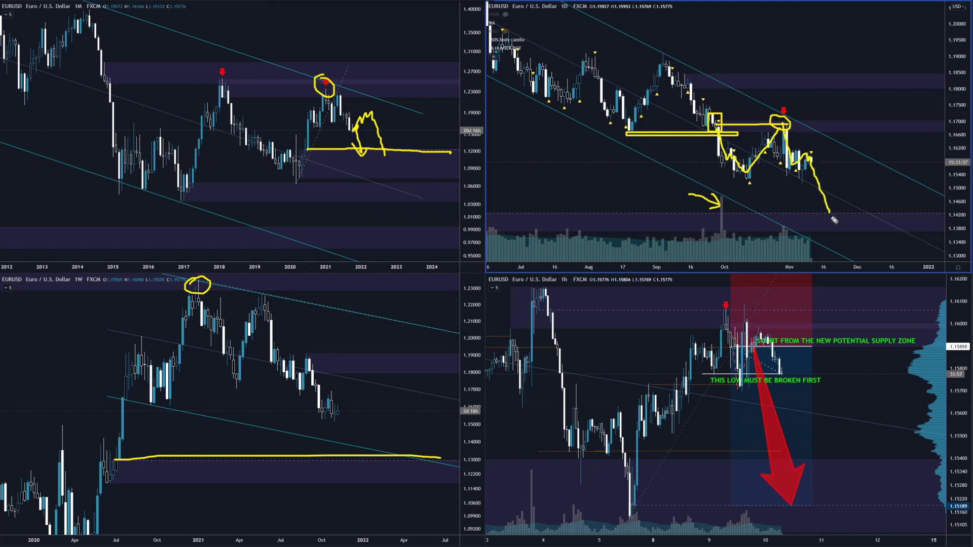
drag(764, 215, 863, 219)
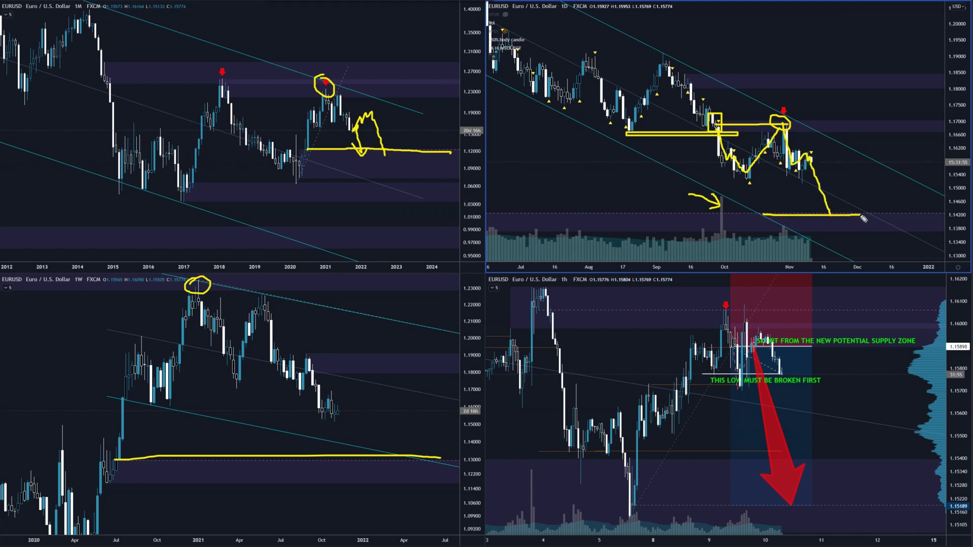
key(Escape)
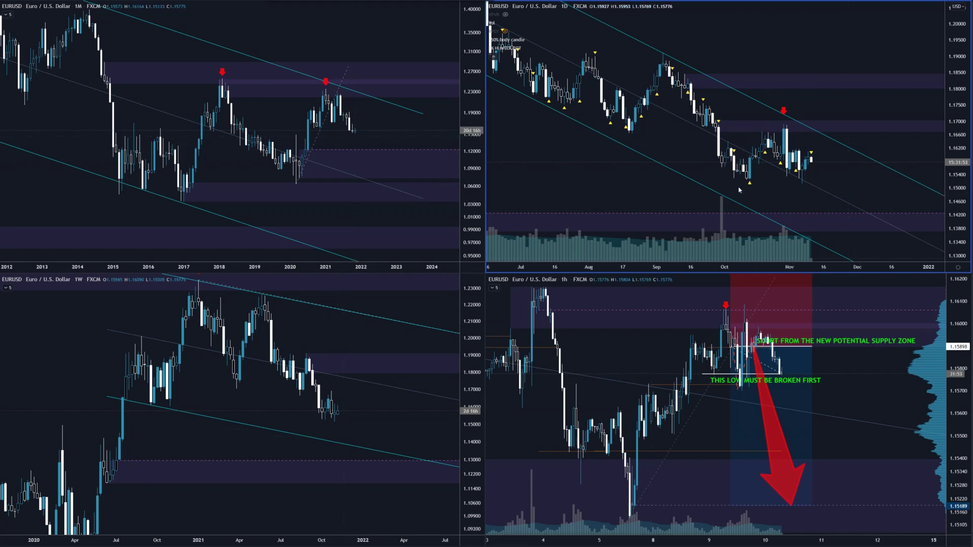
- Mark a horizontal level beneath the daily chart's October and November lows at about 1.151, and clear it
drag(739, 186, 844, 186)
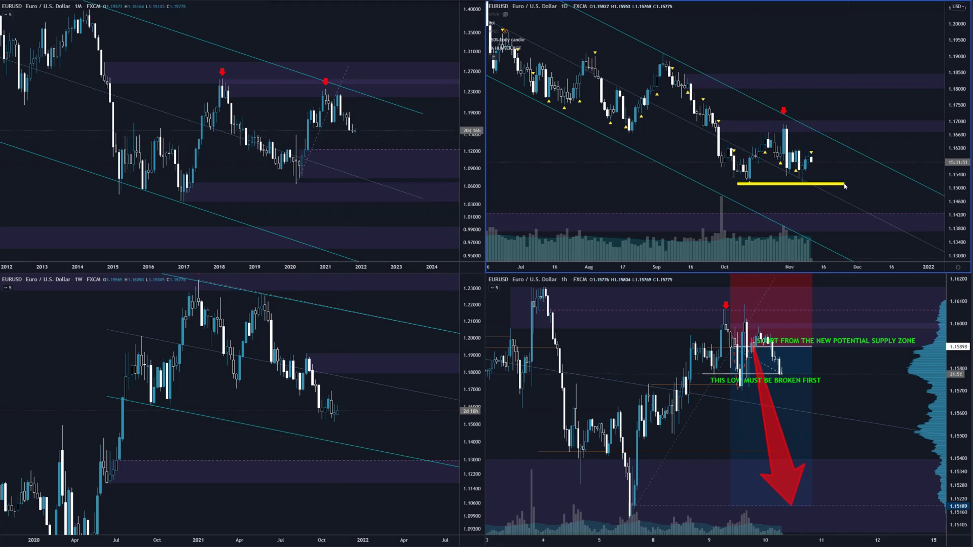
drag(827, 175, 808, 178)
key(Escape)
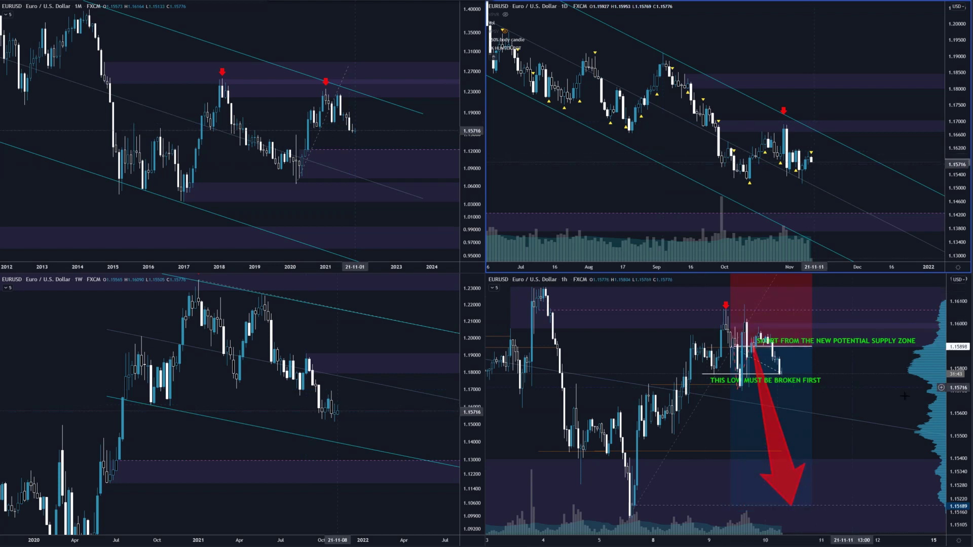
drag(958, 443, 958, 433)
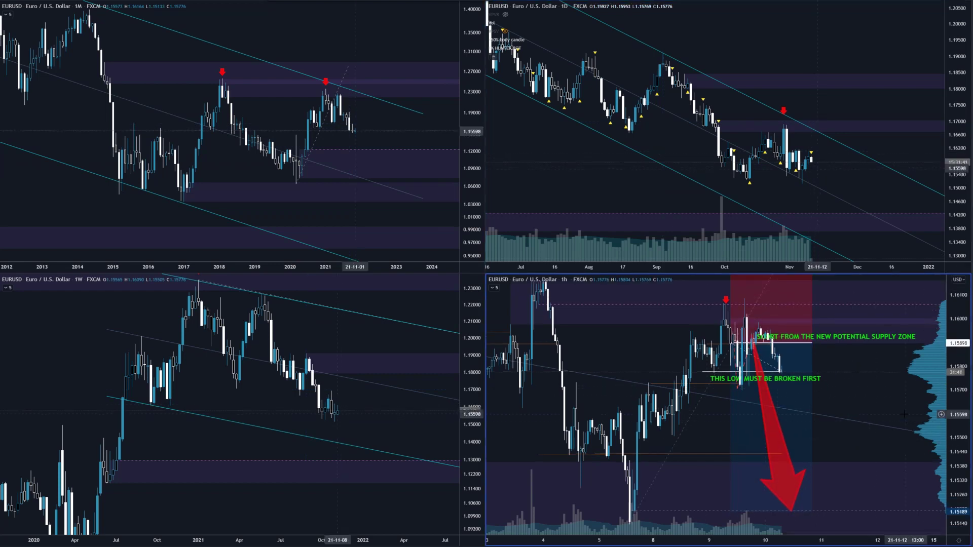
scroll(906, 414, up, 1)
drag(875, 397, 866, 396)
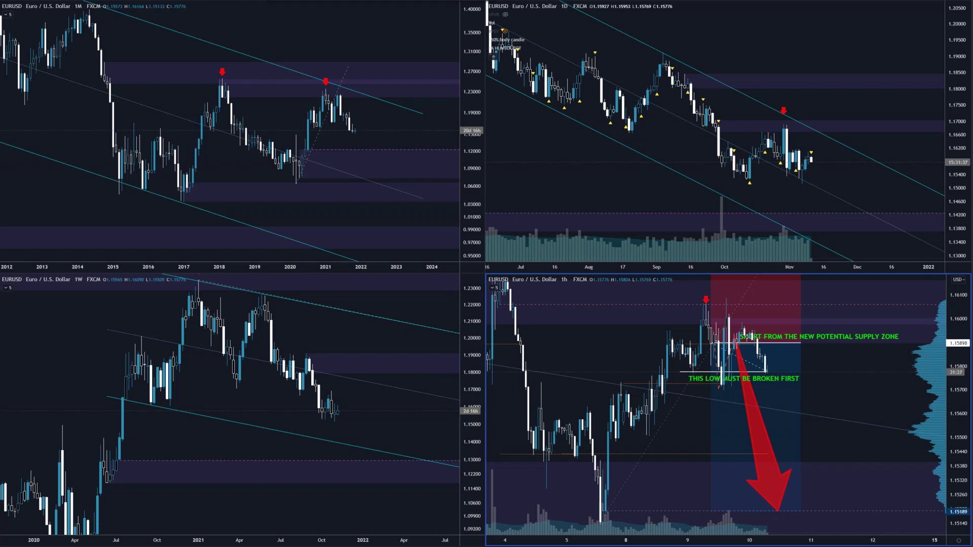
- Bring up the Euro FX COT table, mark the non-commercial net position change between 21/09/28 and 21/10/05, and clear the marking
key(alt+Tab)
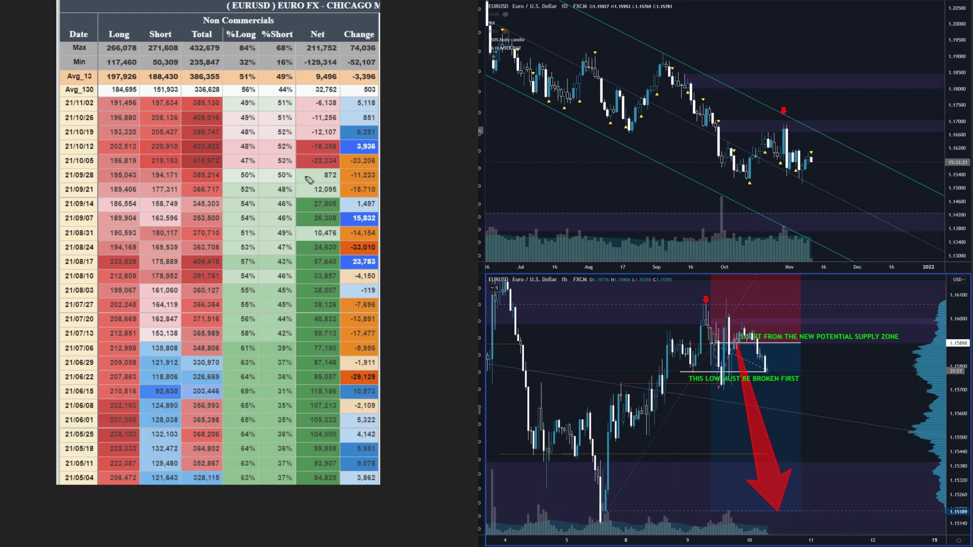
mouse_move(300, 168)
mouse_down()
mouse_move(334, 166)
mouse_move(336, 147)
mouse_up()
key(Escape)
- Close the EURUSD idea to return to the profile's published ideas, and point out the line with the MT4 account details
click(485, 126)
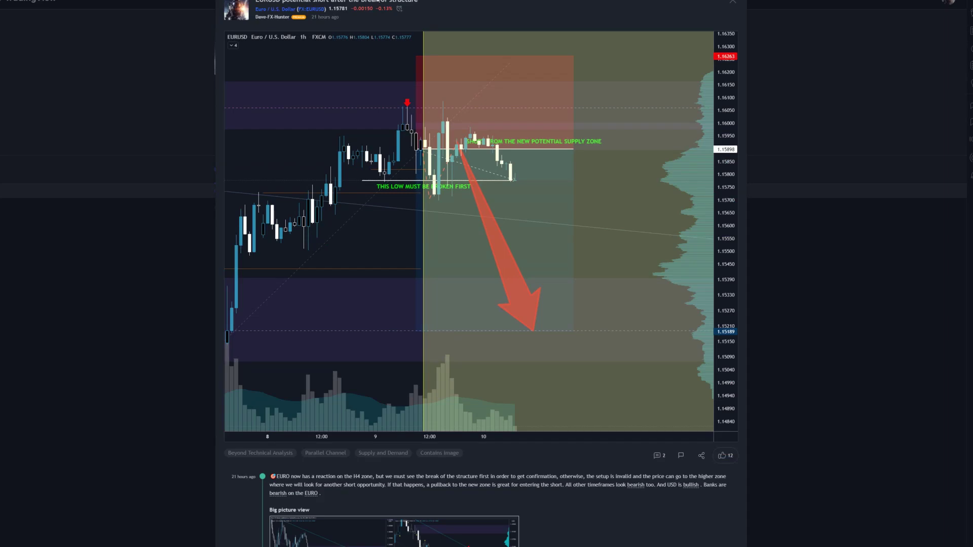
click(208, 55)
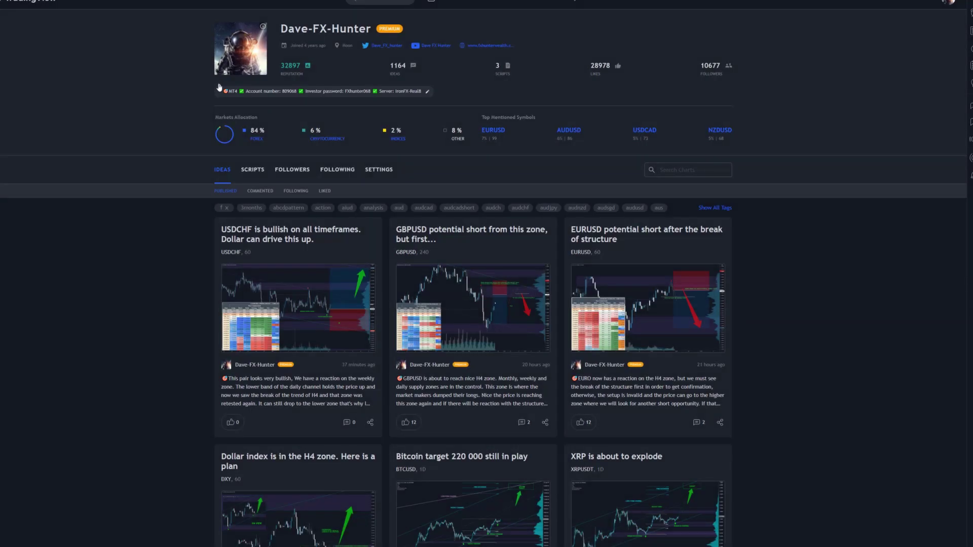
drag(208, 82, 440, 103)
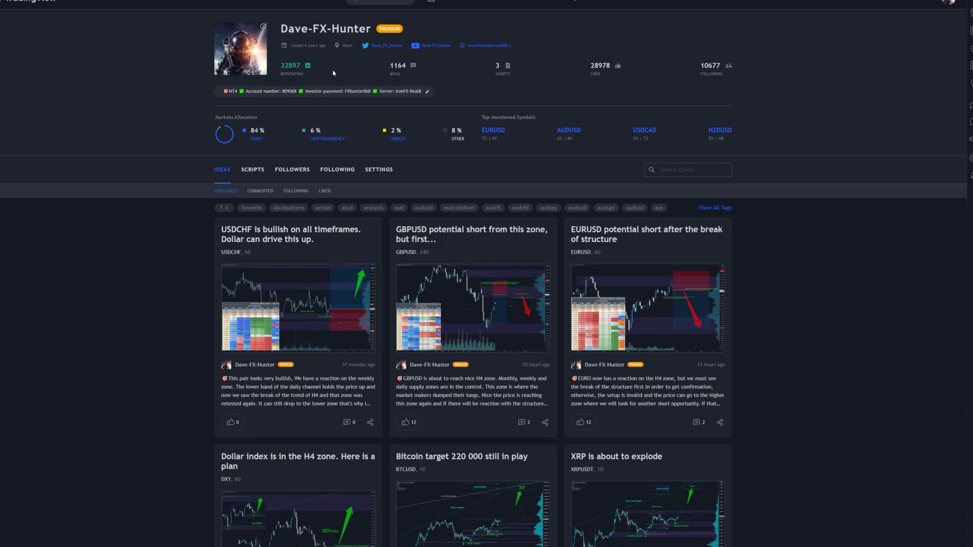